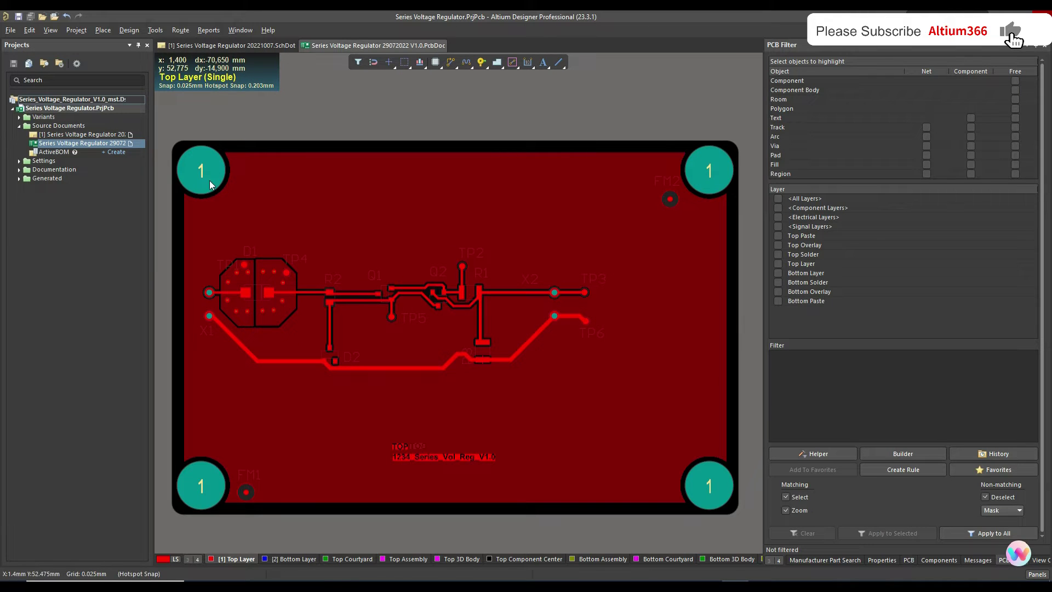
Step: Examine the hole size and plating setting of the mounting pad in the board's upper-right corner
{"action": "left_click", "coordinate": [705, 159]}
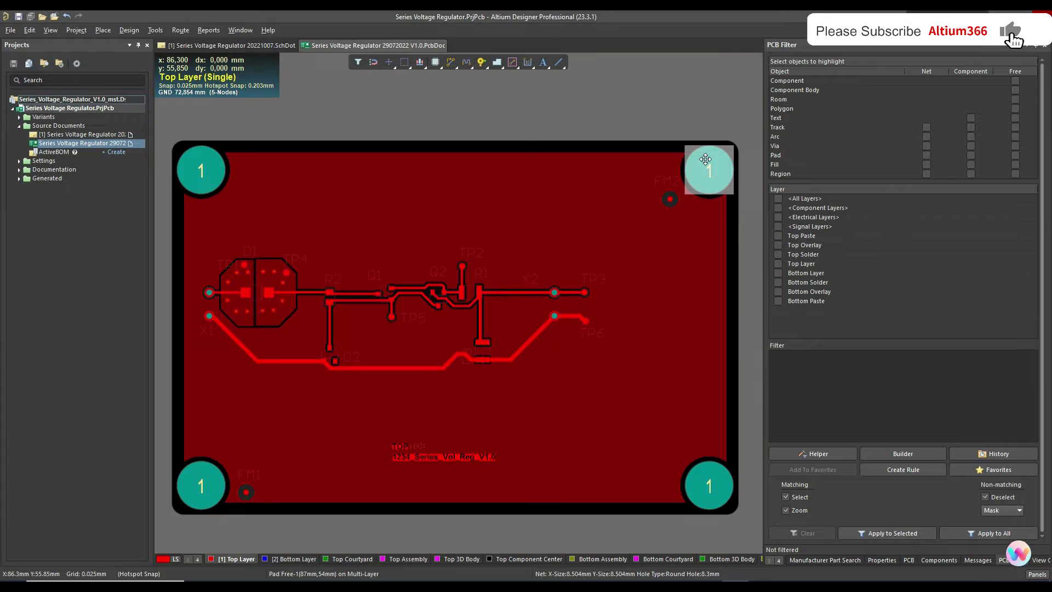
{"action": "double_click", "coordinate": [705, 159]}
{"action": "scroll", "coordinate": [850, 275], "scroll_direction": "down", "scroll_amount": 5}
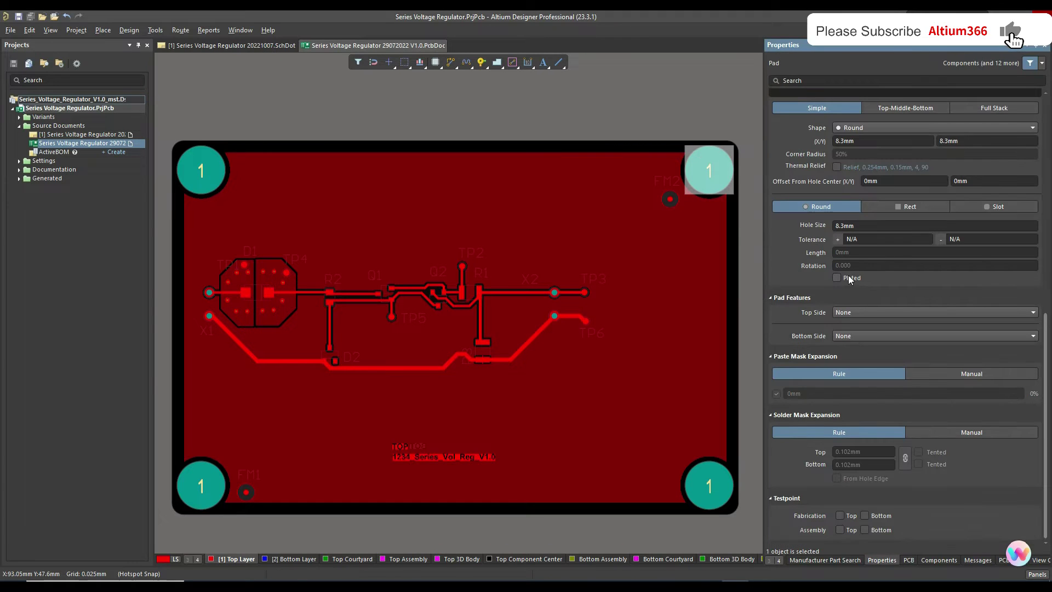
{"action": "scroll", "coordinate": [852, 286], "scroll_direction": "up", "scroll_amount": 2}
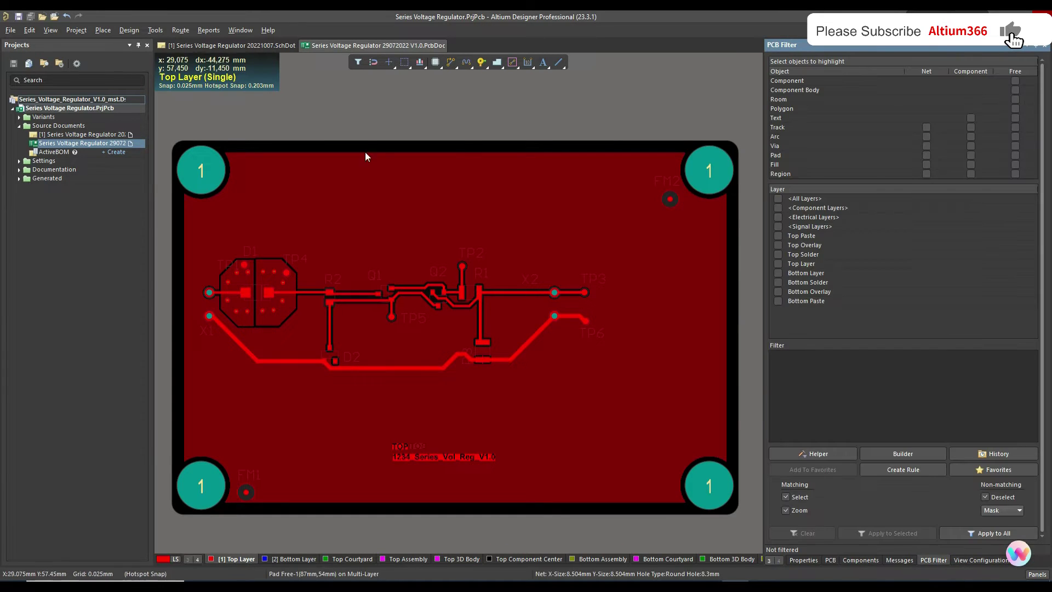
Step: Inspect the board's mounting holes in 3D and return to the 2D layout
{"action": "left_click", "coordinate": [421, 107]}
{"action": "left_click", "coordinate": [479, 90]}
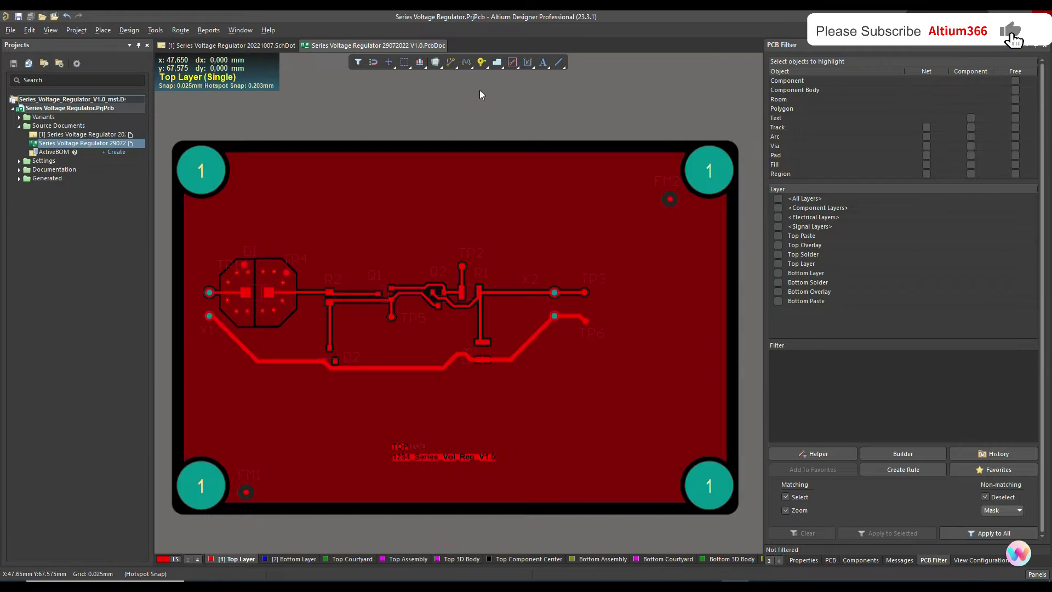
{"action": "key", "text": "3"}
{"action": "scroll", "coordinate": [475, 115], "scroll_direction": "down", "scroll_amount": 3}
{"action": "scroll", "coordinate": [426, 304], "scroll_direction": "up", "scroll_amount": 8}
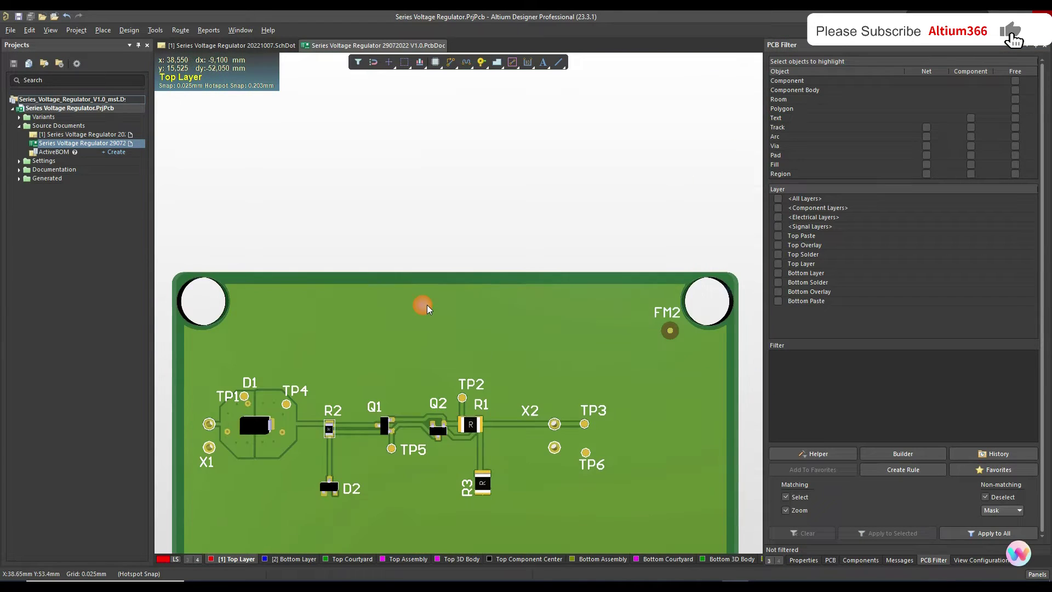
{"action": "key", "text": "2"}
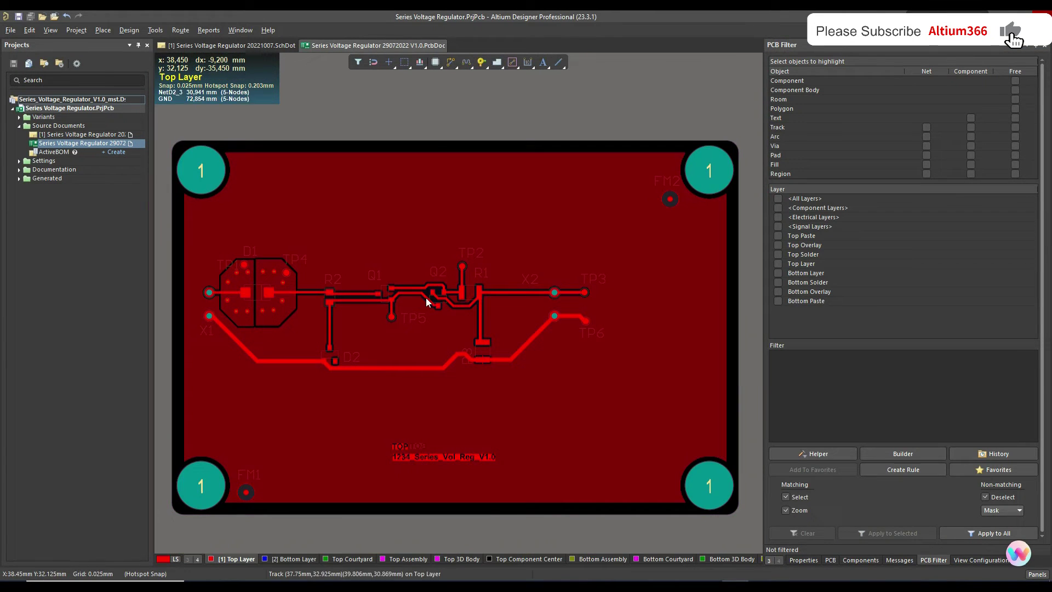
Step: Compare the hole size and plating settings of the board's upper-left and lower-right mounting pads
{"action": "double_click", "coordinate": [694, 180]}
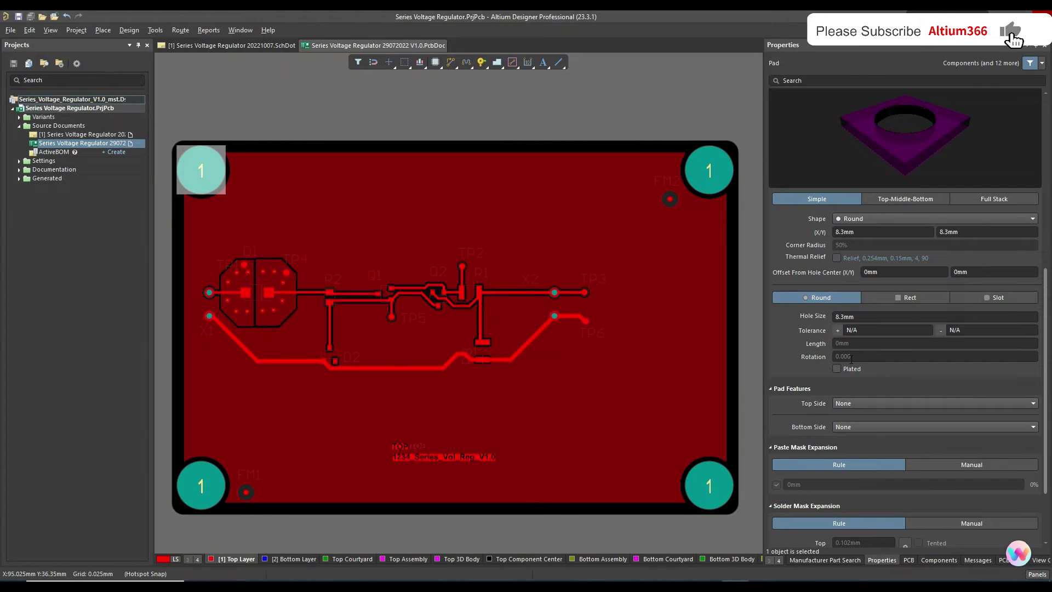
{"action": "scroll", "coordinate": [851, 359], "scroll_direction": "down", "scroll_amount": 1}
{"action": "left_click", "coordinate": [712, 485]}
{"action": "scroll", "coordinate": [872, 373], "scroll_direction": "down", "scroll_amount": 1}
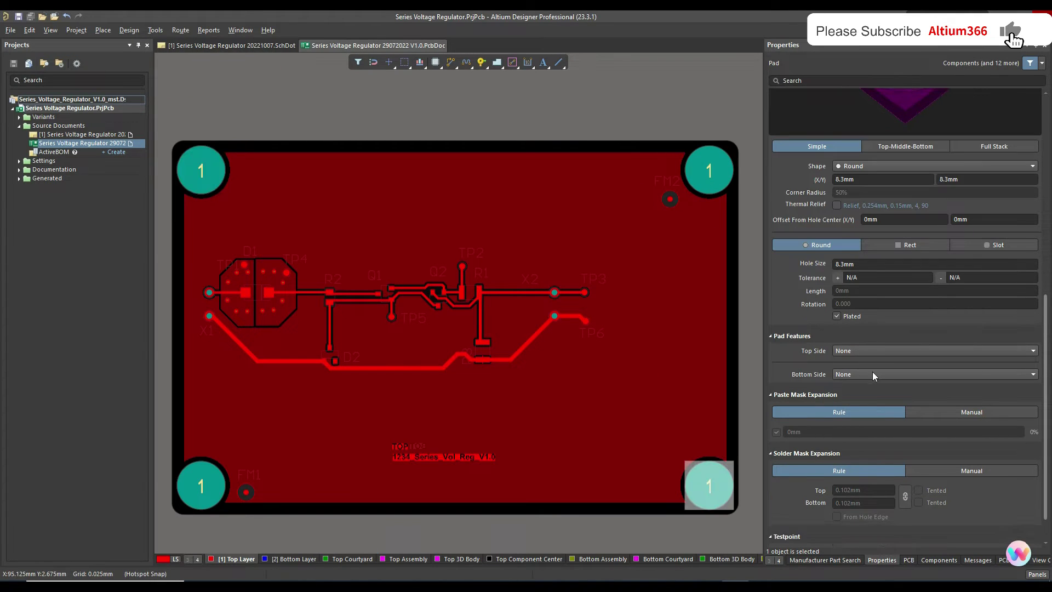
{"action": "scroll", "coordinate": [856, 331], "scroll_direction": "up", "scroll_amount": 2}
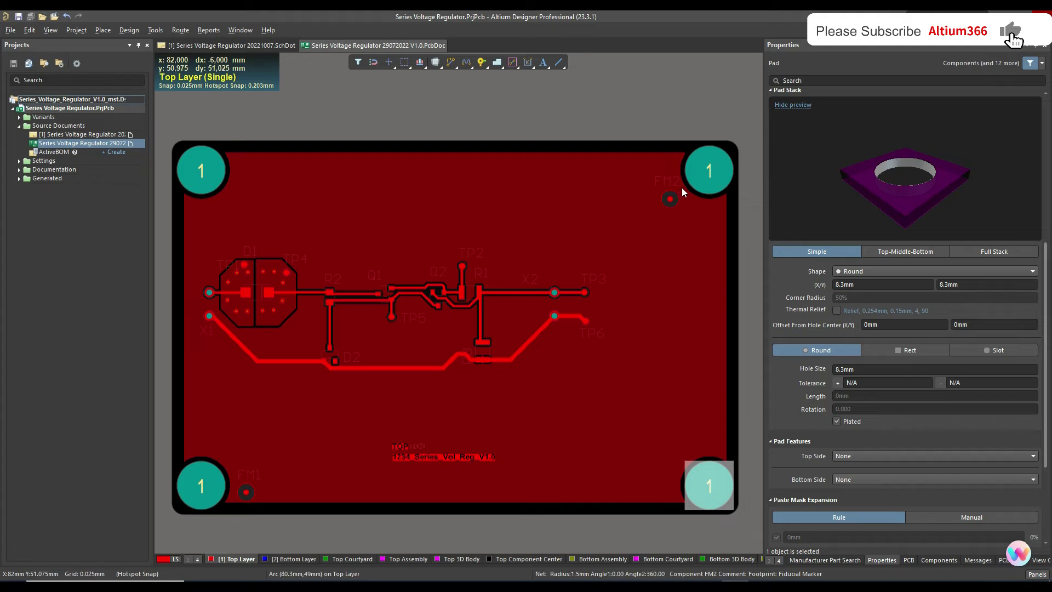
Step: Bring up the PCB Filter with the board's lower-right mounting pad selected
{"action": "left_click", "coordinate": [1002, 560]}
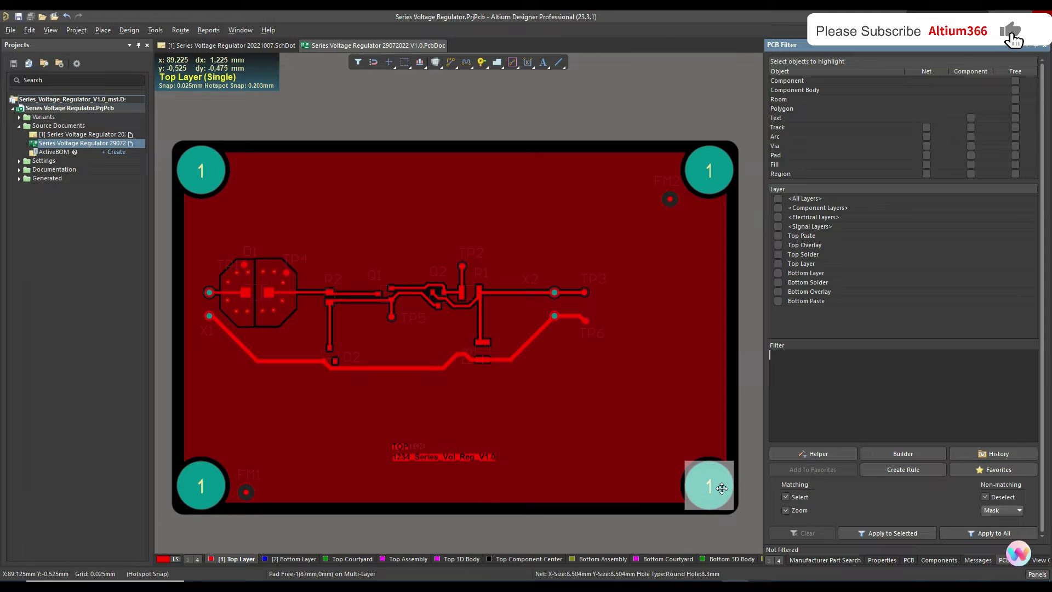
{"action": "left_click", "coordinate": [718, 521]}
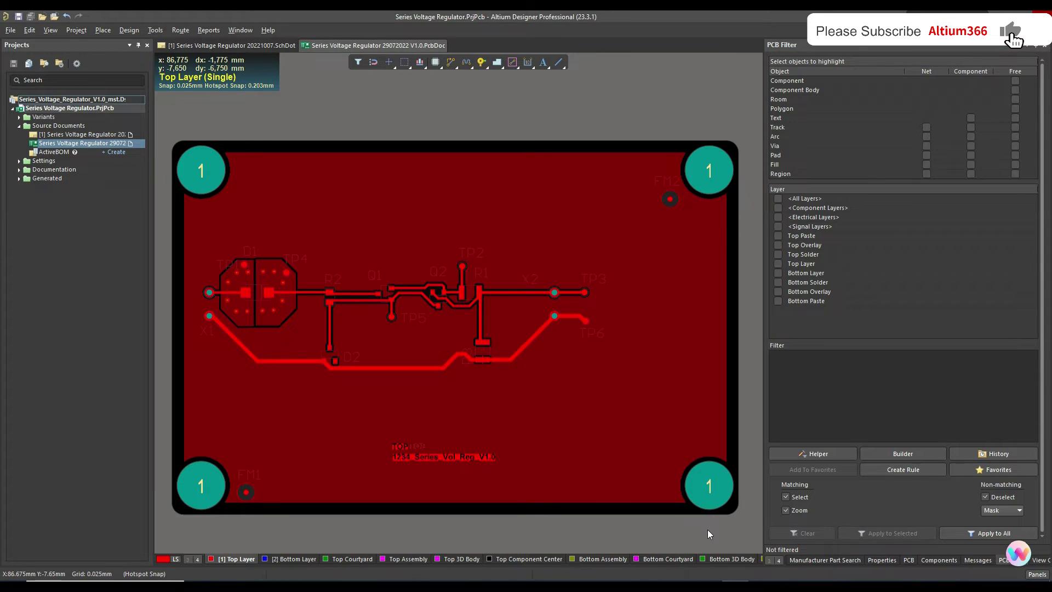
{"action": "left_click", "coordinate": [719, 497]}
{"action": "left_click", "coordinate": [837, 370]}
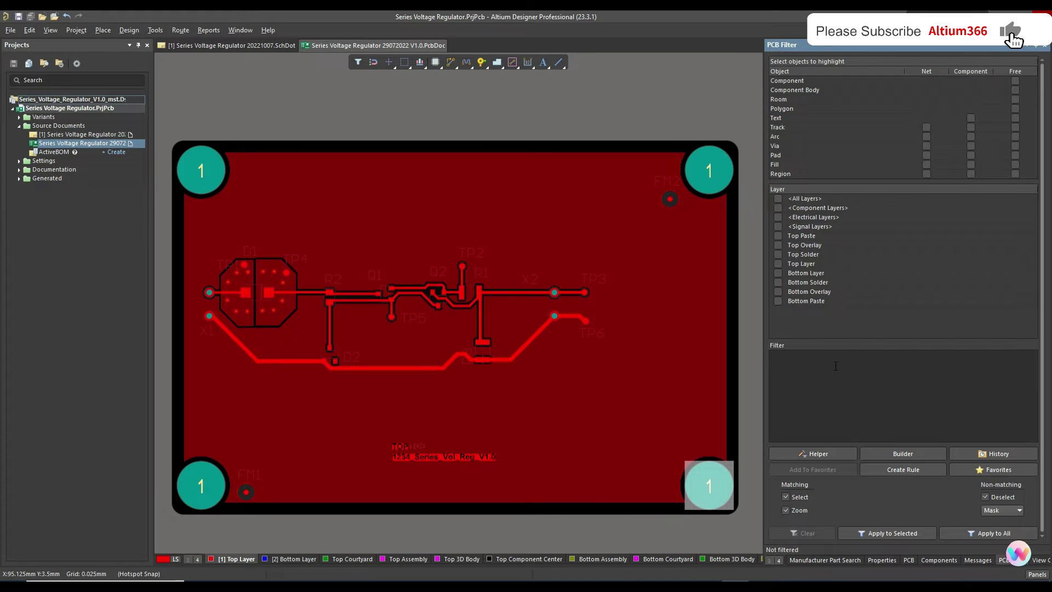
{"action": "left_click", "coordinate": [1037, 574]}
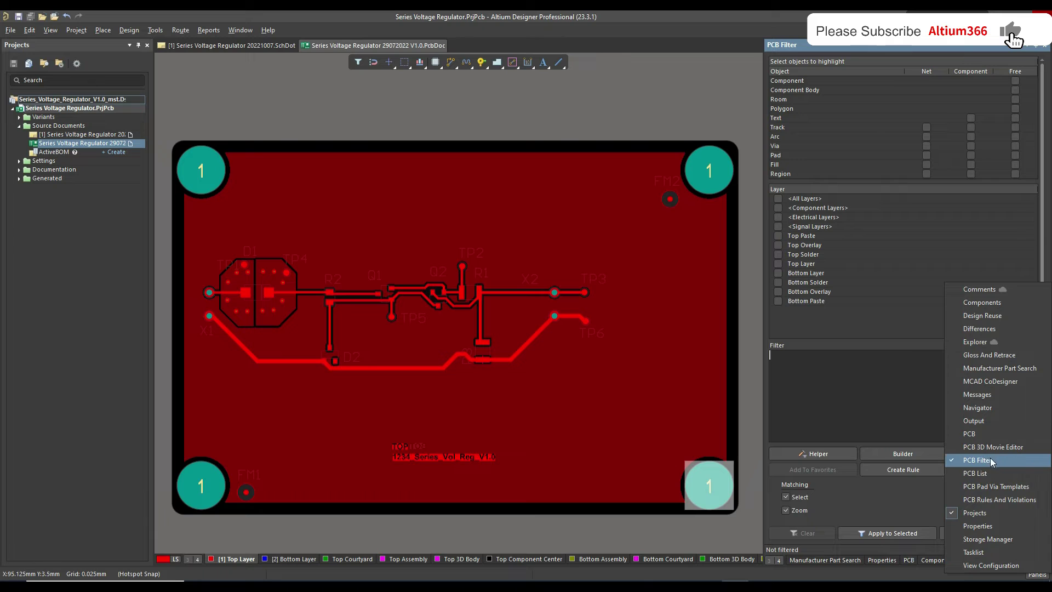
Step: Enter the filter query (PadIsPlated = 'True')
{"action": "left_click", "coordinate": [842, 375]}
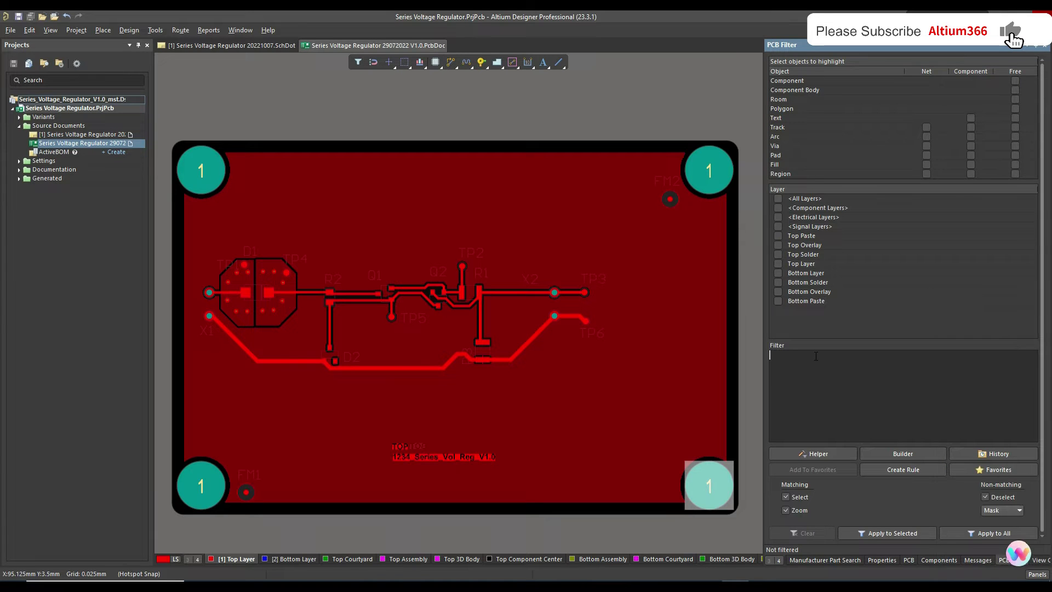
{"action": "type", "text": "(PADIS"}
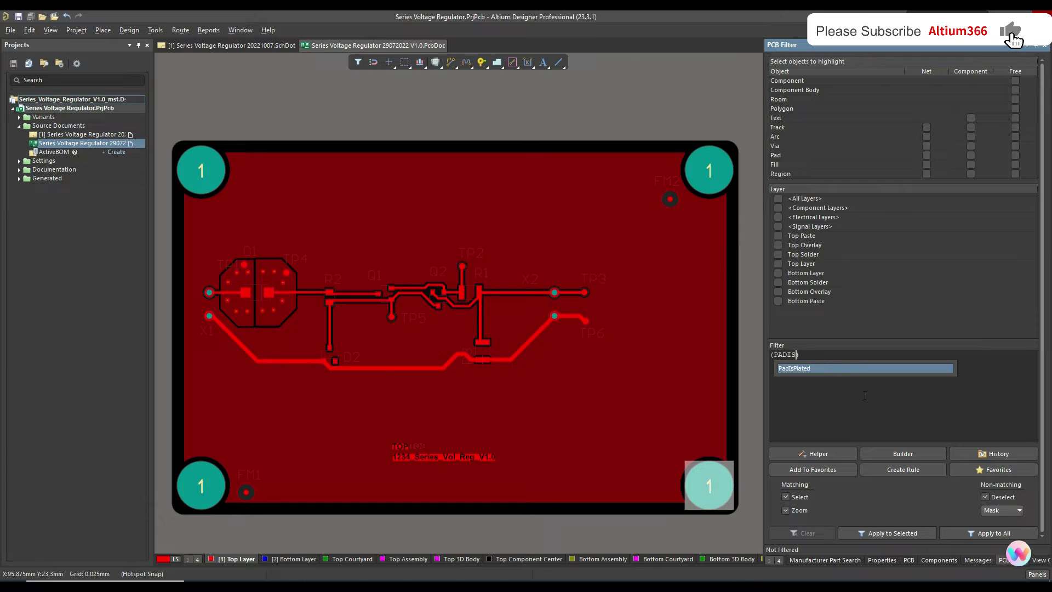
{"action": "left_click", "coordinate": [840, 369]}
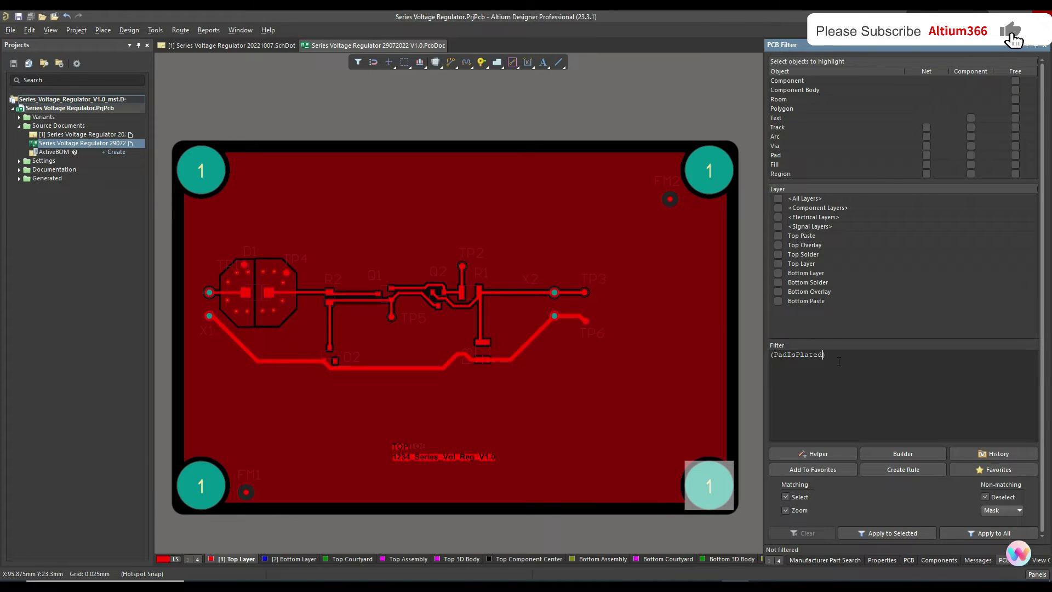
{"action": "type", "text": "0#TRE"}
{"action": "key", "text": "BackSpace"}
{"action": "key", "text": "BackSpace"}
{"action": "key", "text": "BackSpace"}
{"action": "key", "text": "BackSpace"}
{"action": "type", "text": "T"}
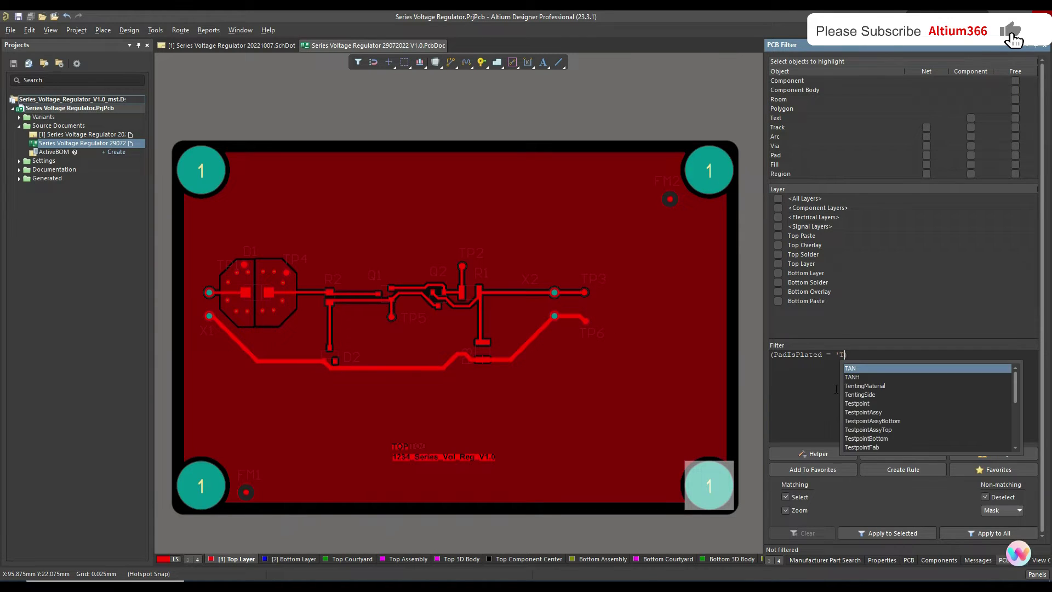
{"action": "type", "text": "re"}
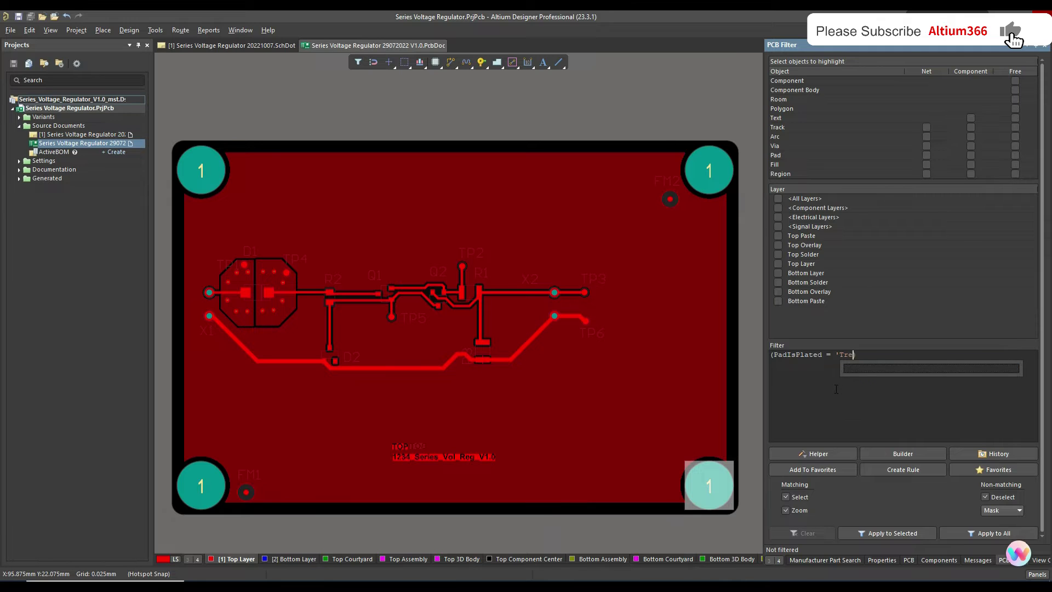
{"action": "key", "text": "BackSpace"}
{"action": "type", "text": "ue'"}
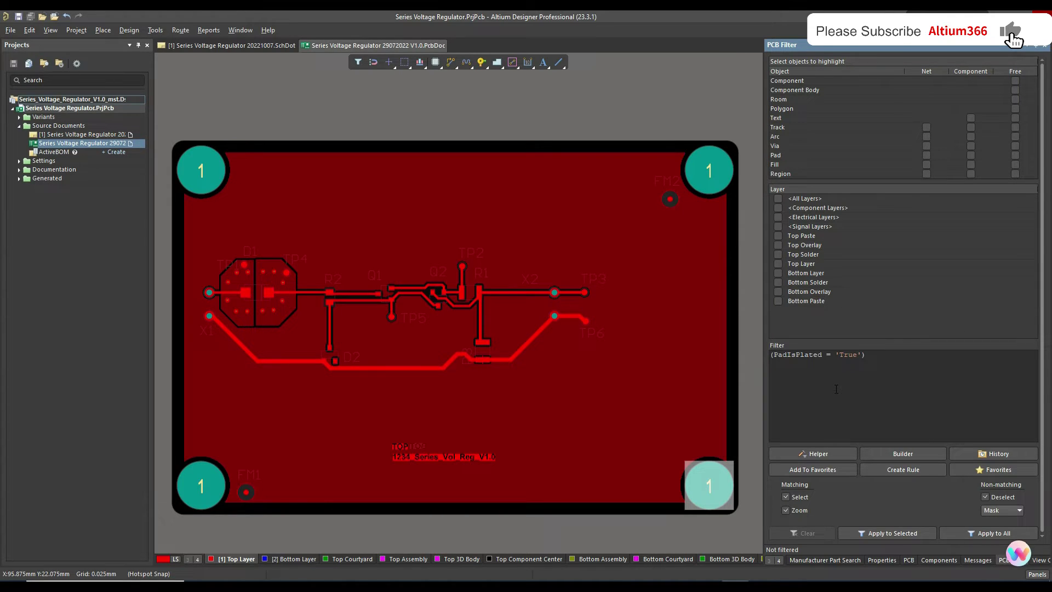
{"action": "left_click", "coordinate": [882, 355]}
Step: Check the upper-right mounting pad's hole size and plating setting, and return to the filter query
{"action": "double_click", "coordinate": [706, 167]}
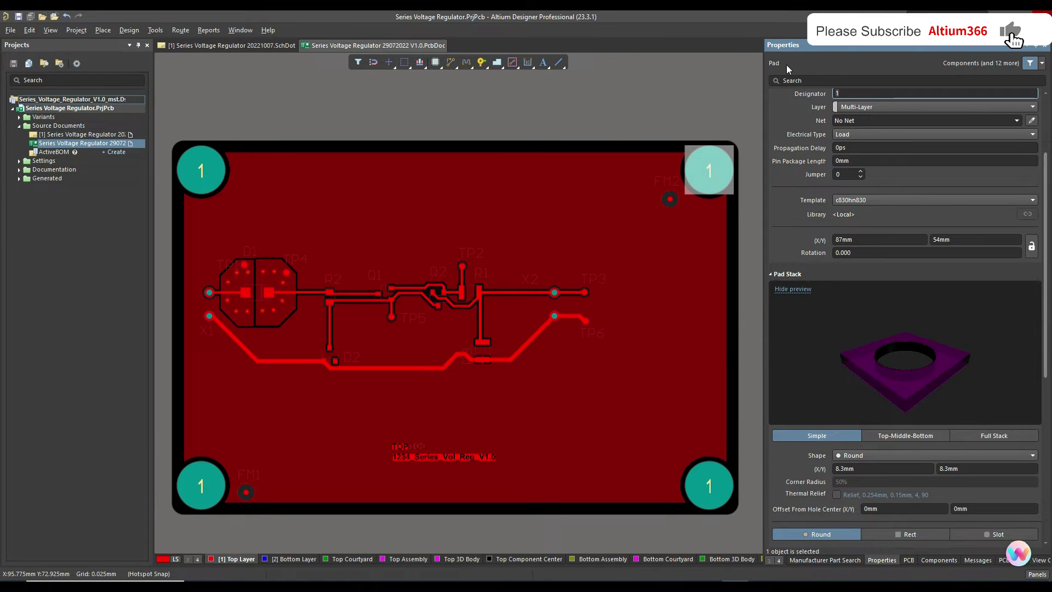
{"action": "scroll", "coordinate": [872, 252], "scroll_direction": "down", "scroll_amount": 3}
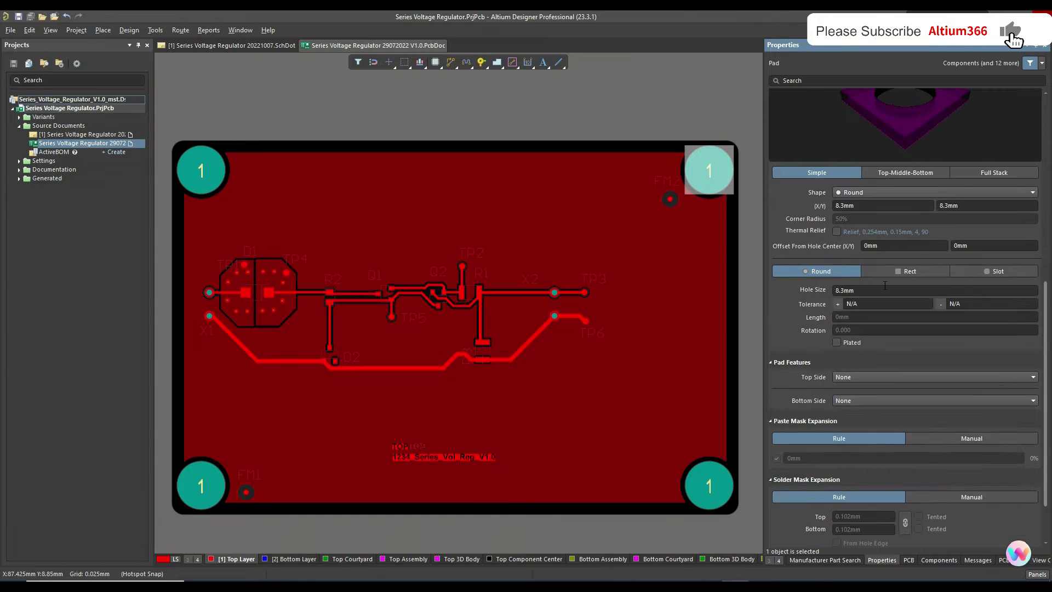
{"action": "scroll", "coordinate": [866, 235], "scroll_direction": "up", "scroll_amount": 1}
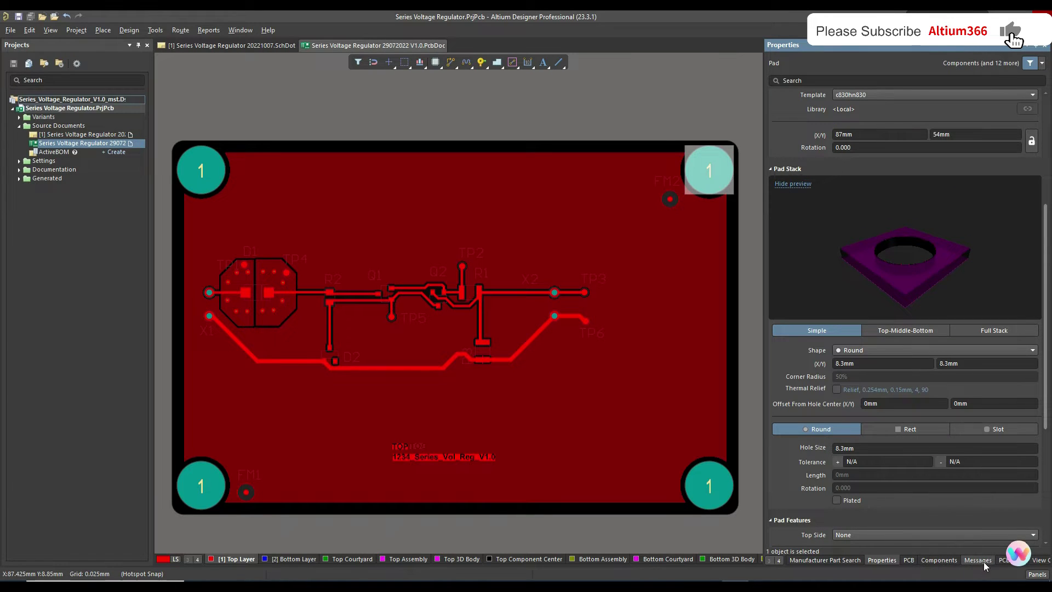
{"action": "left_click", "coordinate": [1002, 560]}
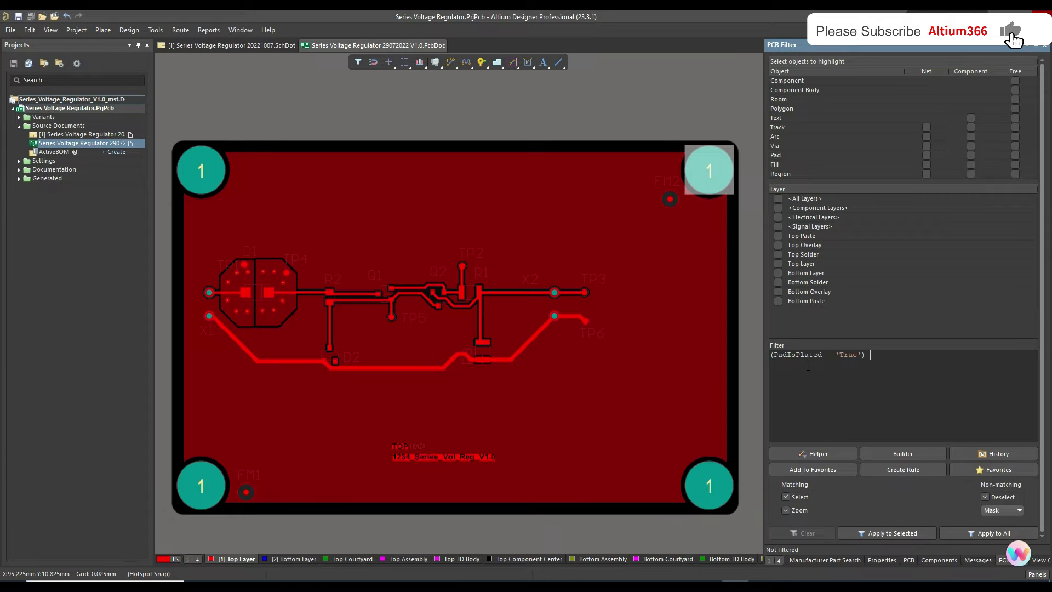
Step: Check the pad stack, hole size and plating of pad 1 on connector X1, and return to the filter query
{"action": "left_click", "coordinate": [209, 292]}
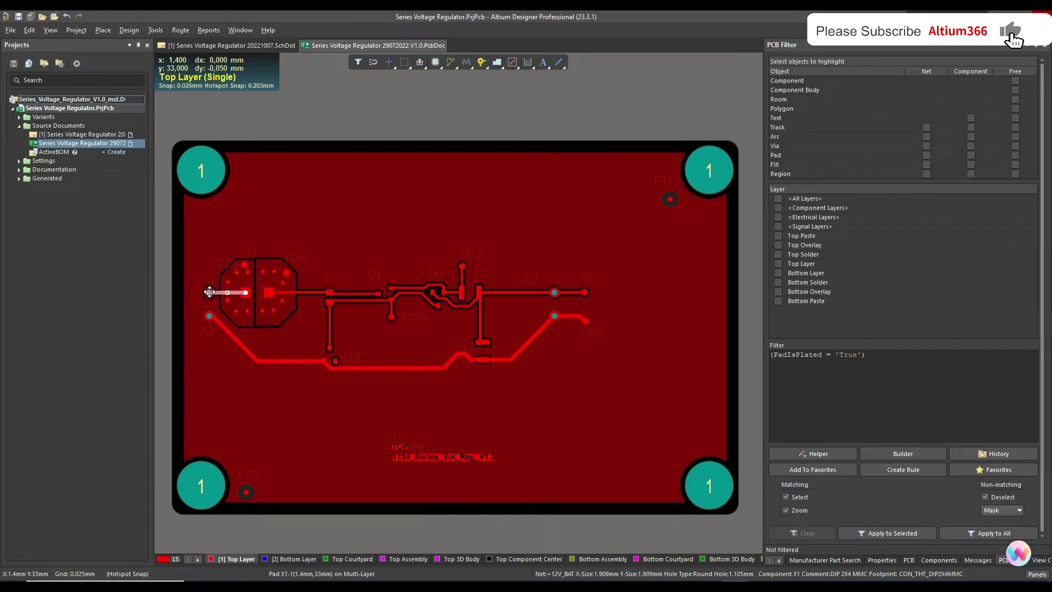
{"action": "left_click", "coordinate": [344, 108]}
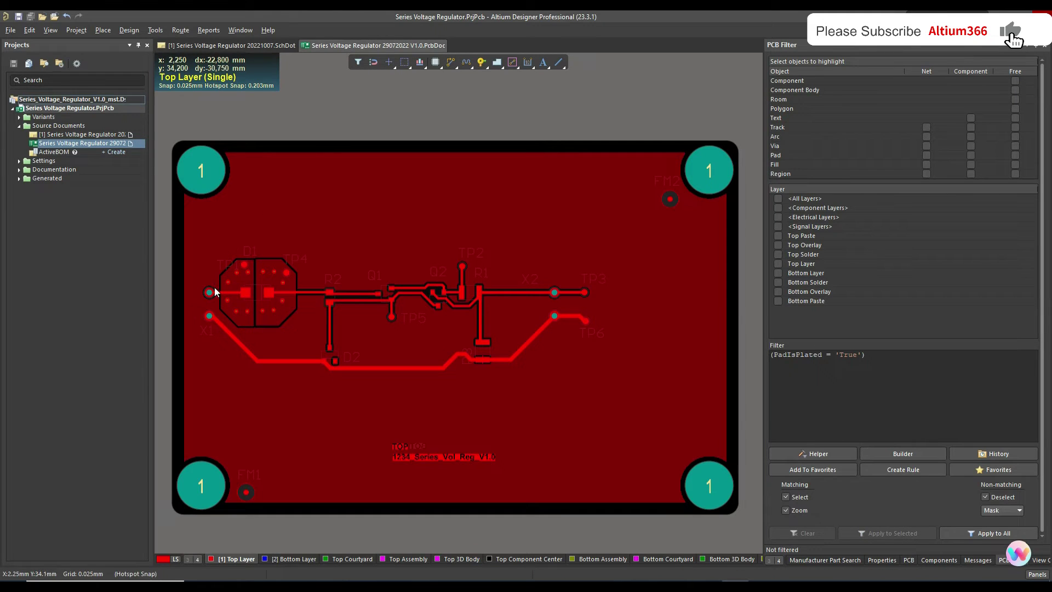
{"action": "double_click", "coordinate": [209, 291]}
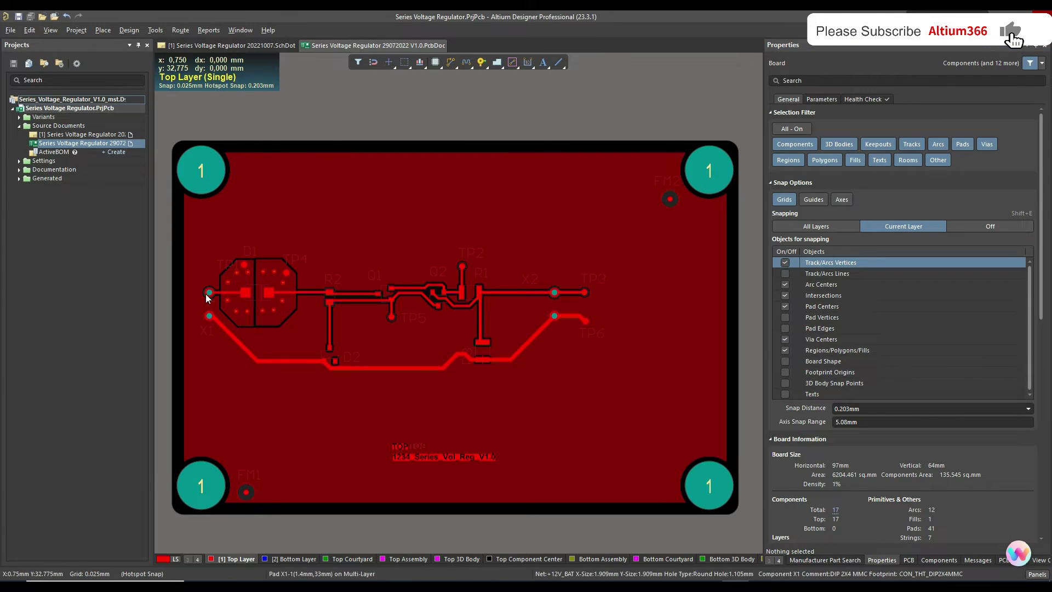
{"action": "left_click", "coordinate": [206, 293]}
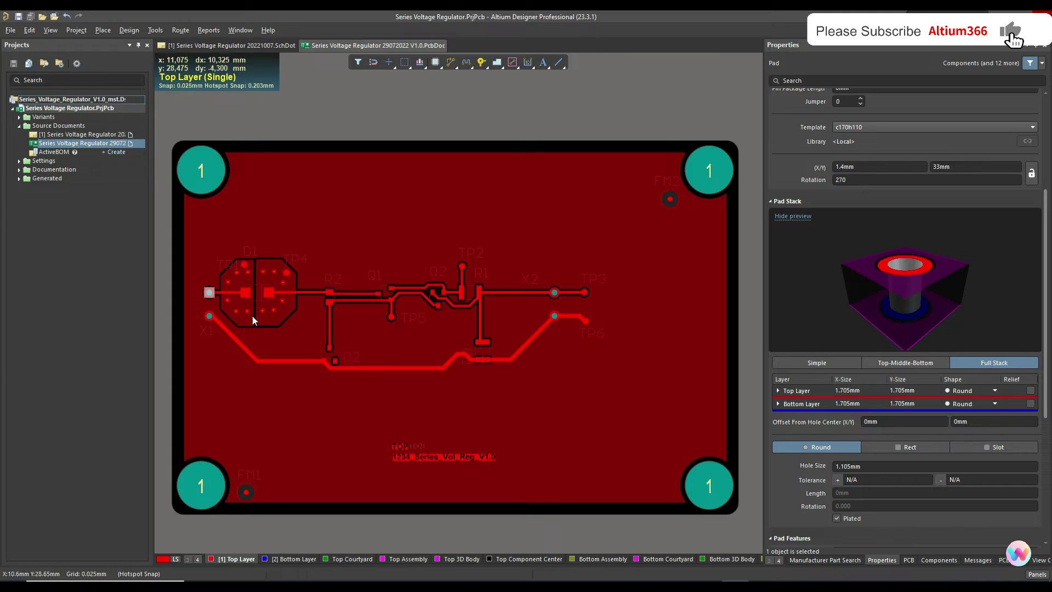
{"action": "left_click", "coordinate": [1001, 561]}
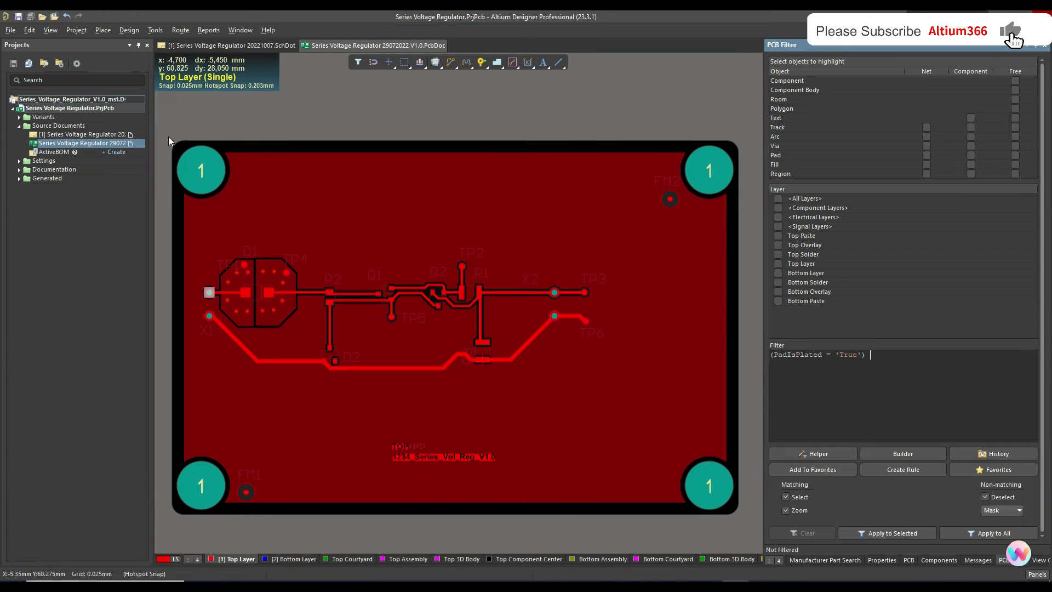
Step: Switch the upper-right mounting pad's pad stack to Top-Middle-Bottom
{"action": "left_click", "coordinate": [705, 157]}
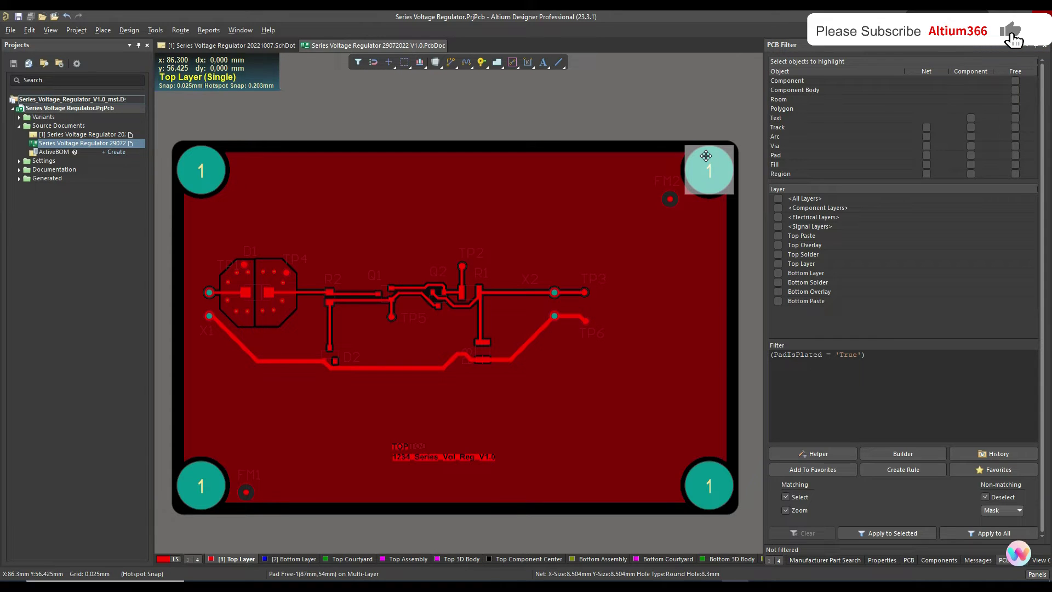
{"action": "double_click", "coordinate": [709, 156]}
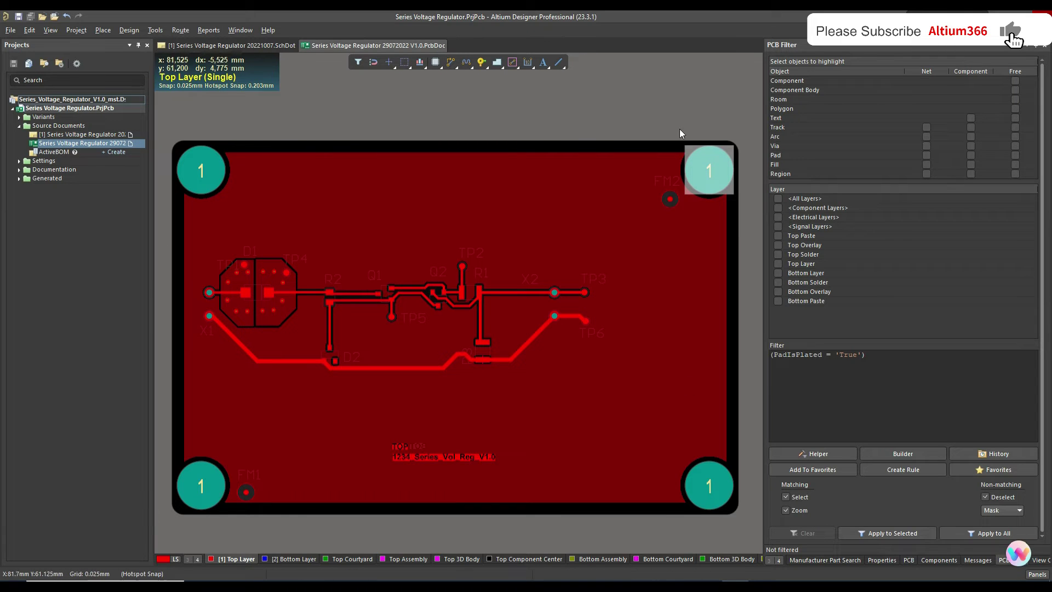
{"action": "double_click", "coordinate": [705, 159]}
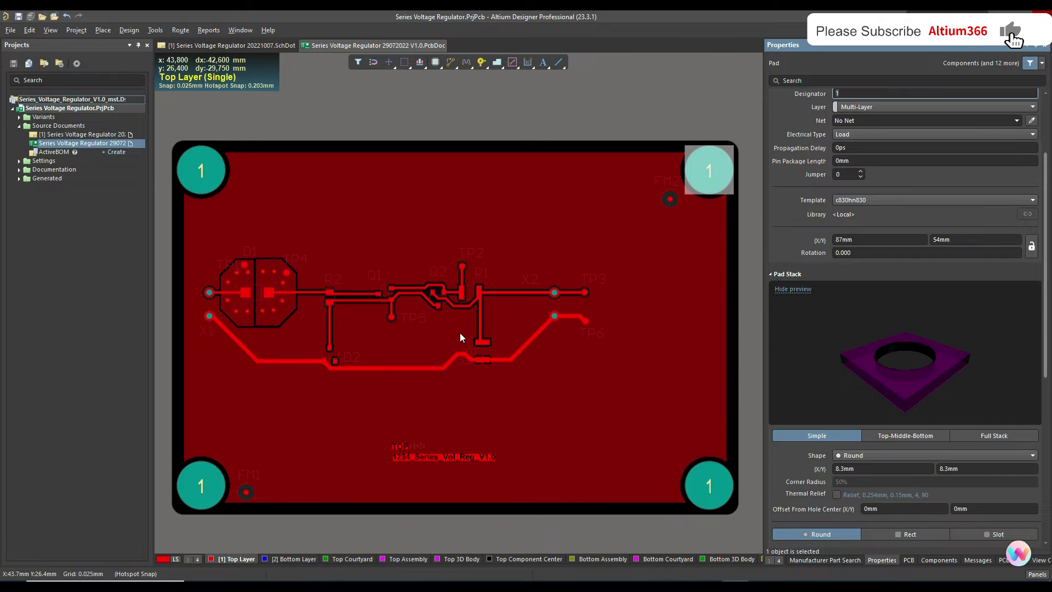
{"action": "left_click", "coordinate": [905, 435]}
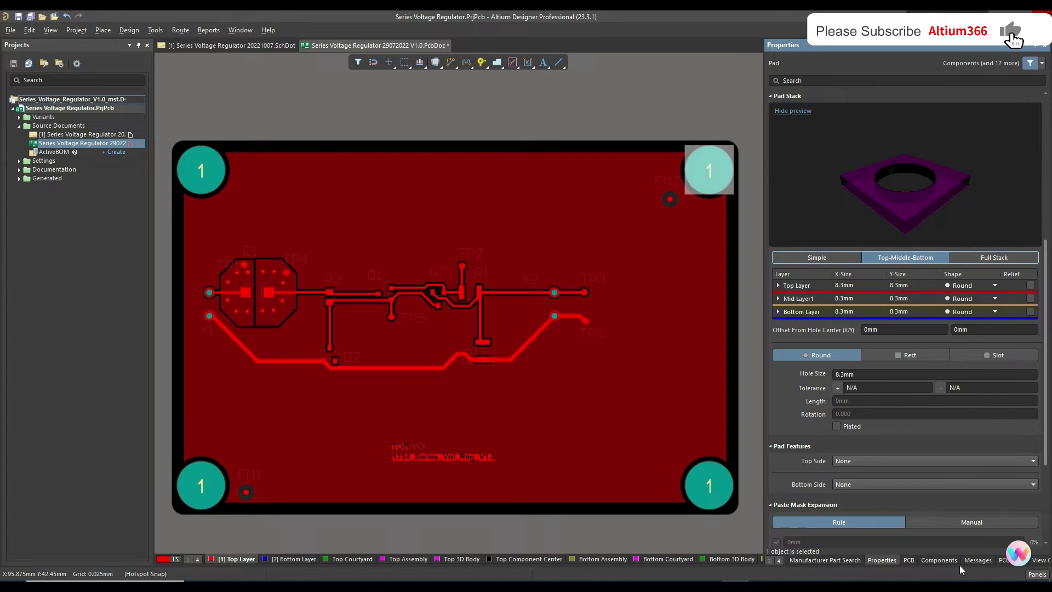
Step: Return to the filter query and extend it with the condition And (HoleDiameter >=PadXSize_AllLayers)
{"action": "left_click", "coordinate": [1002, 559]}
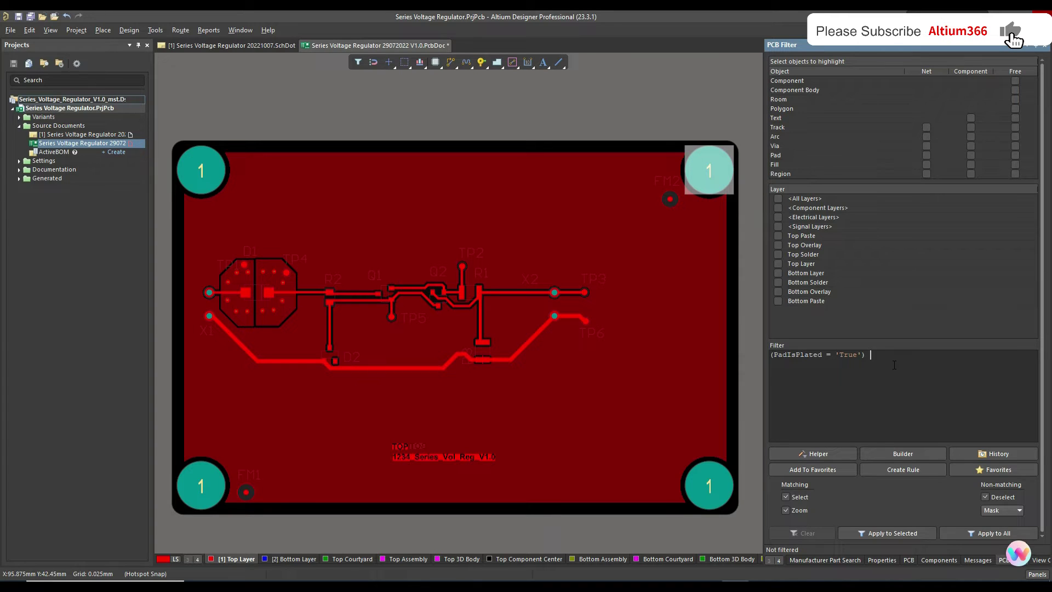
{"action": "type", "text": "And (Hol"}
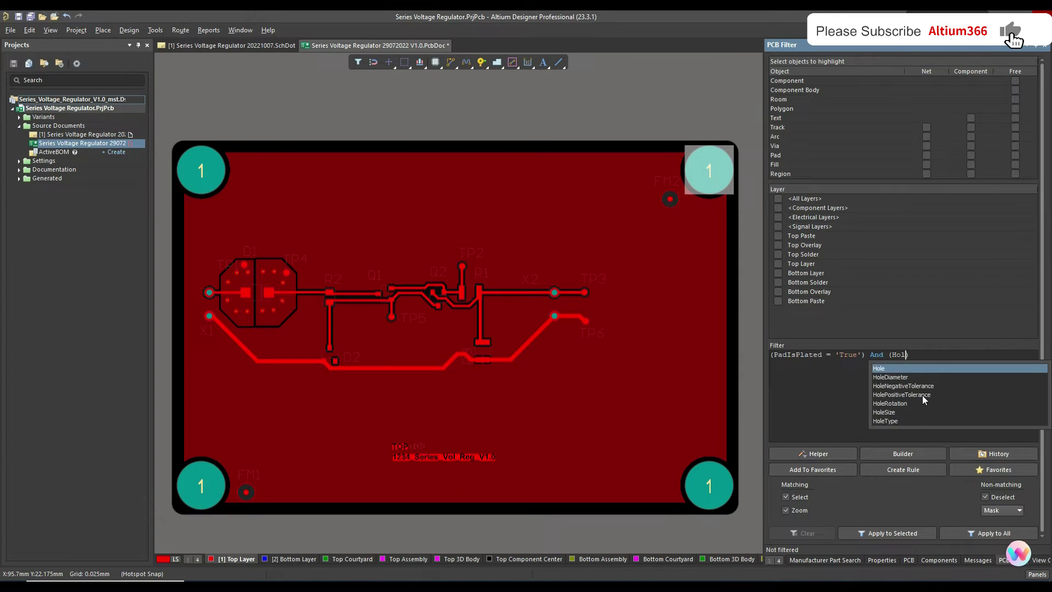
{"action": "key", "text": "Down"}
{"action": "key", "text": "Return"}
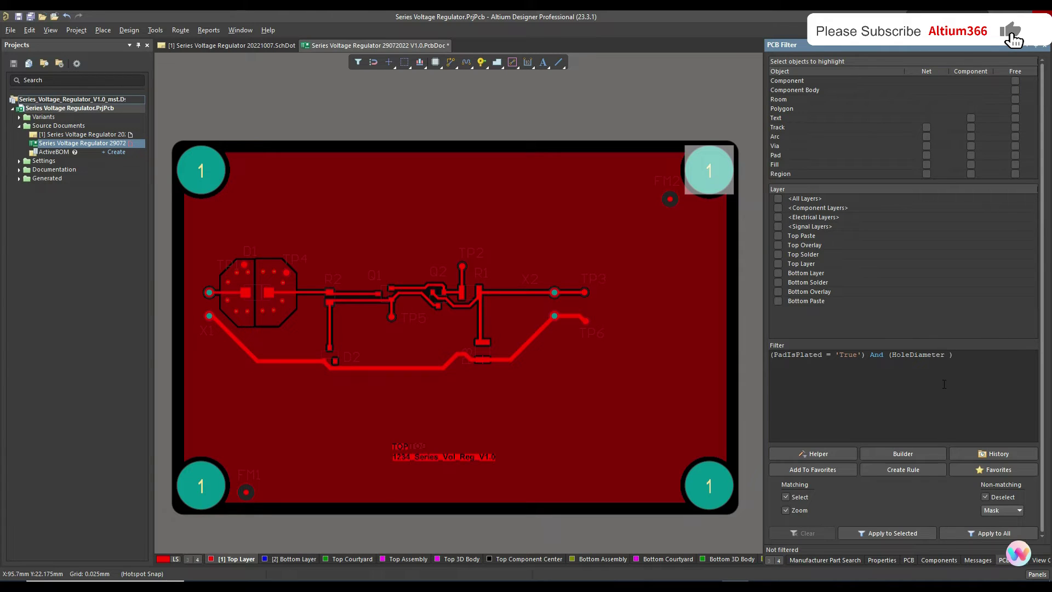
{"action": "type", "text": ">= "}
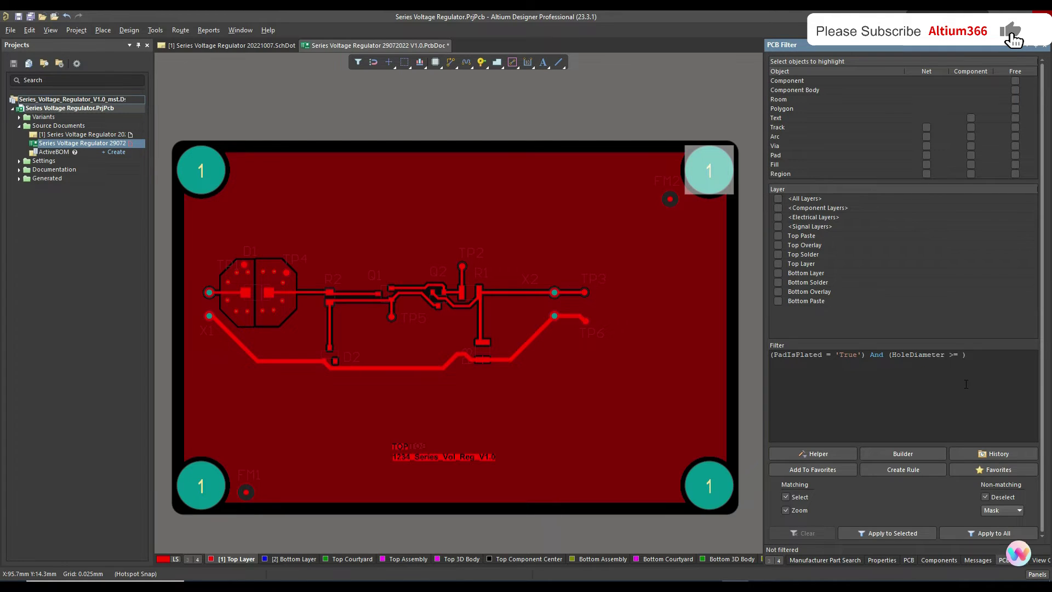
{"action": "type", "text": "Pad"}
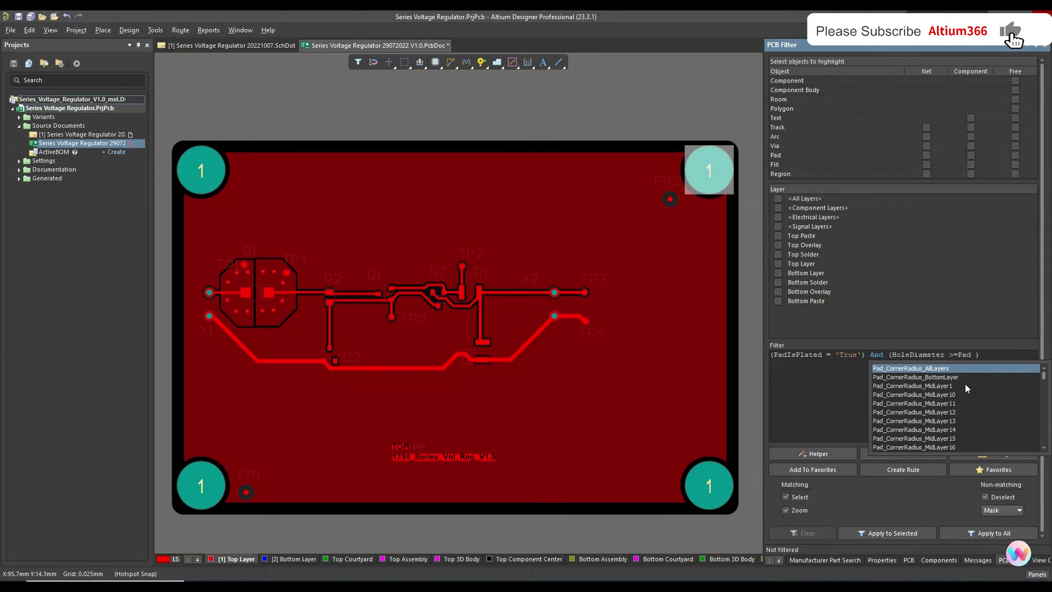
{"action": "type", "text": "x"}
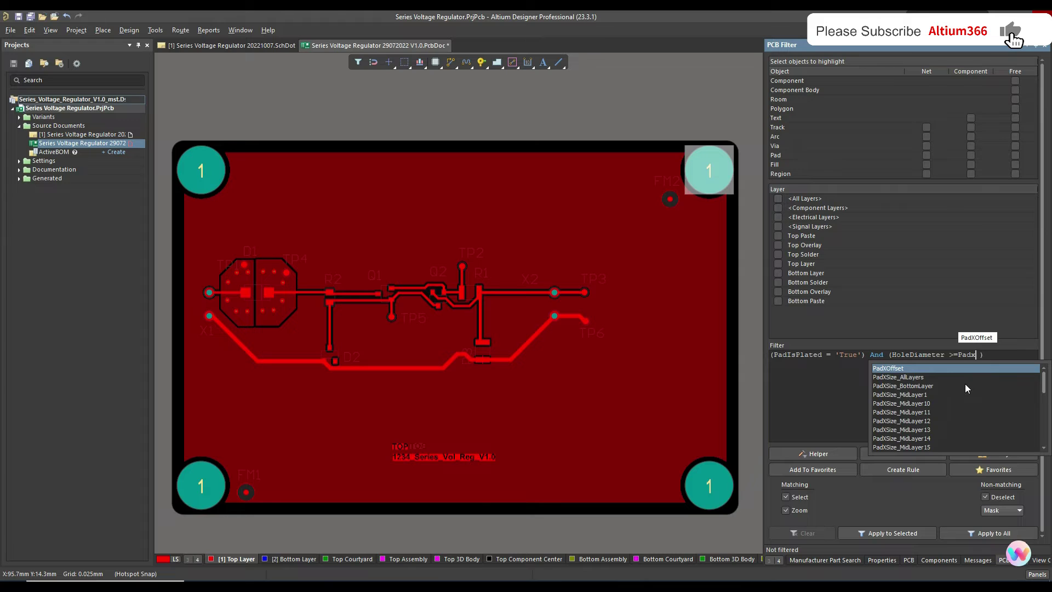
{"action": "double_click", "coordinate": [891, 378]}
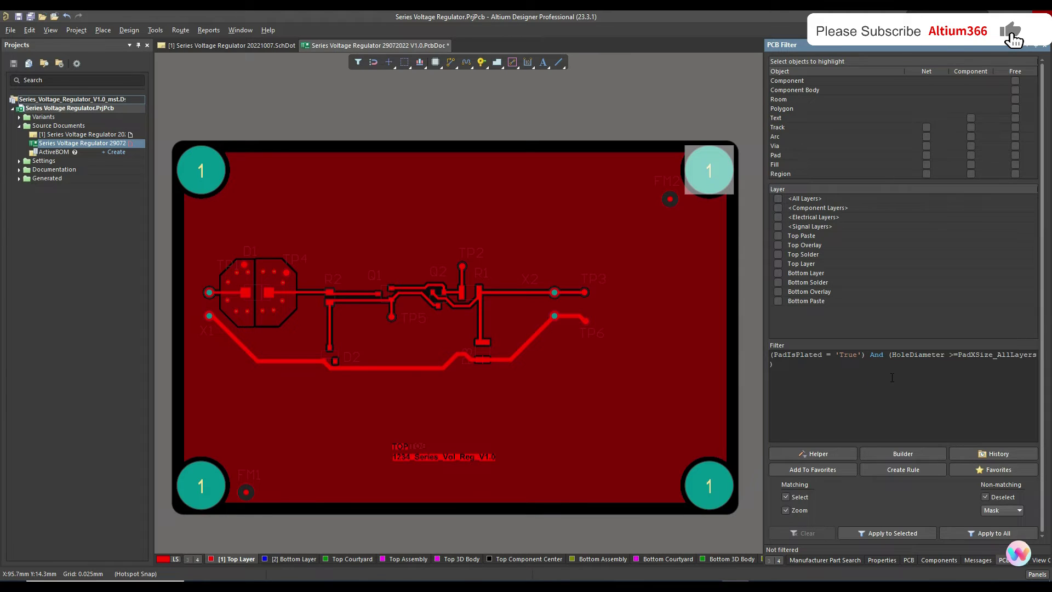
Step: Add the alternative condition or ( HoleDiameter >= PadYSize_AllLayers ) and enclose both hole-diameter conditions in one pair of brackets
{"action": "type", "text": "or "}
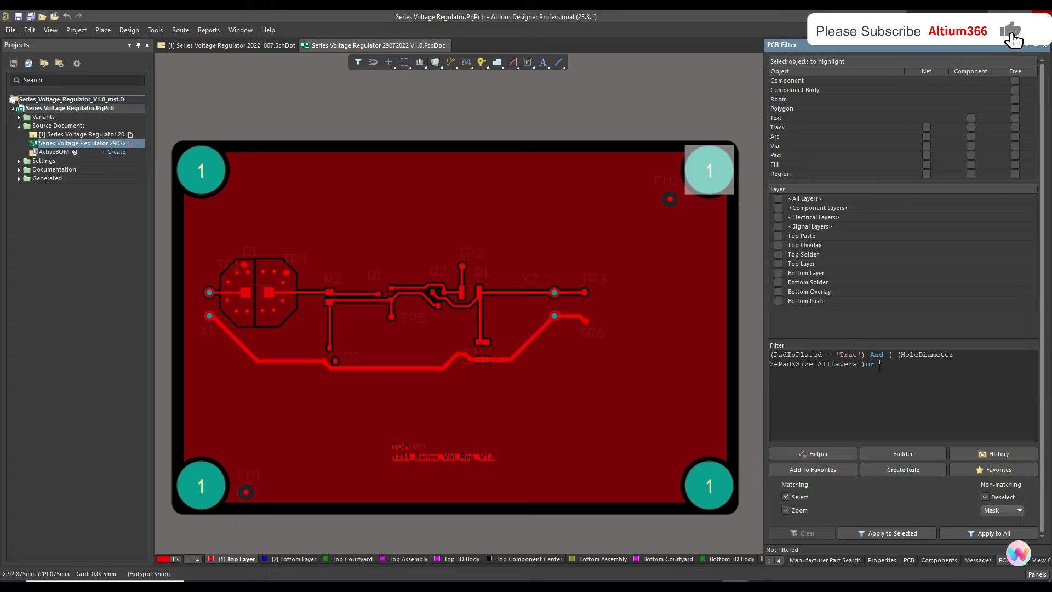
{"action": "type", "text": "( Holedi"}
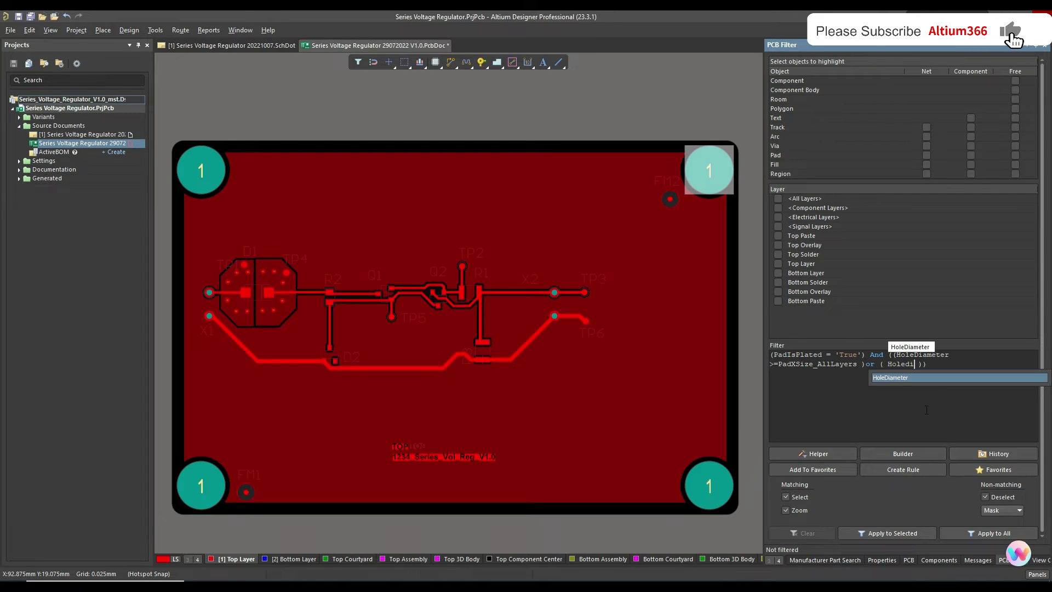
{"action": "left_click", "coordinate": [907, 378]}
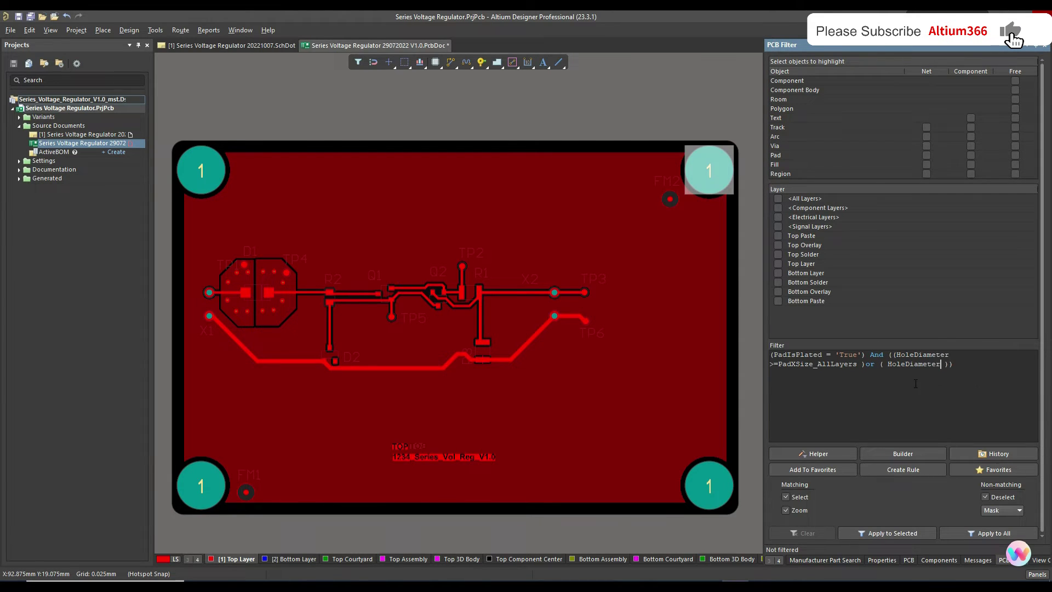
{"action": "type", "text": "=> pad "}
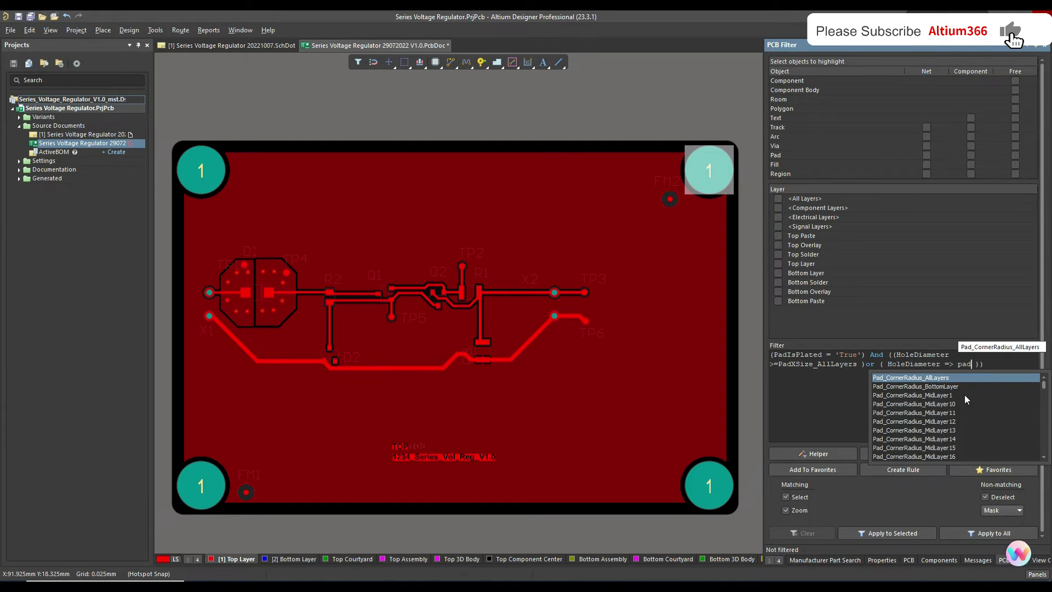
{"action": "type", "text": "s"}
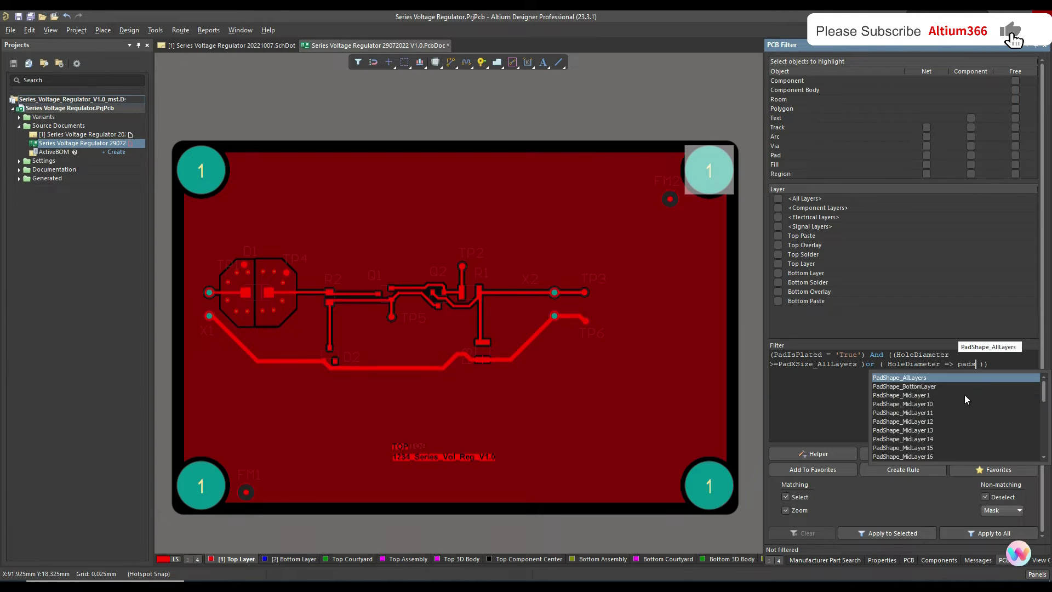
{"action": "key", "text": "BackSpace"}
{"action": "type", "text": "y"}
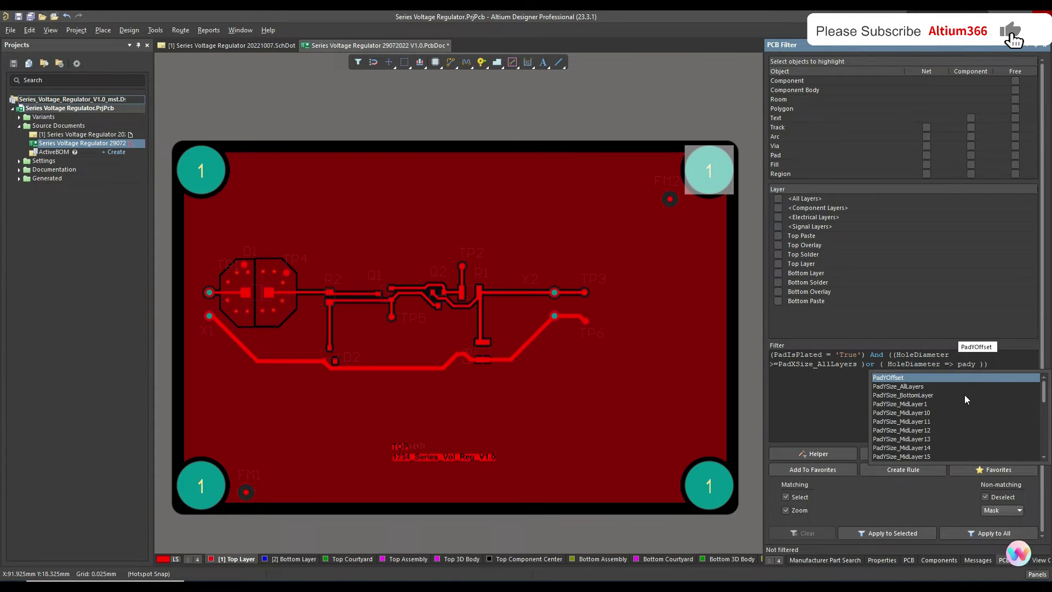
{"action": "double_click", "coordinate": [974, 386]}
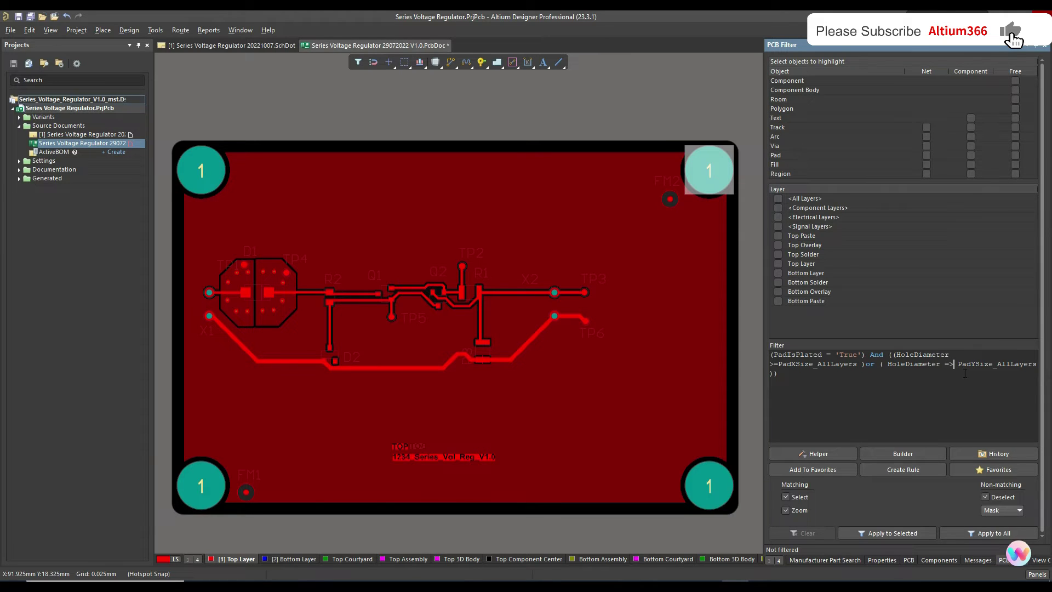
{"action": "key", "text": "BackSpace"}
{"action": "type", "text": ">"}
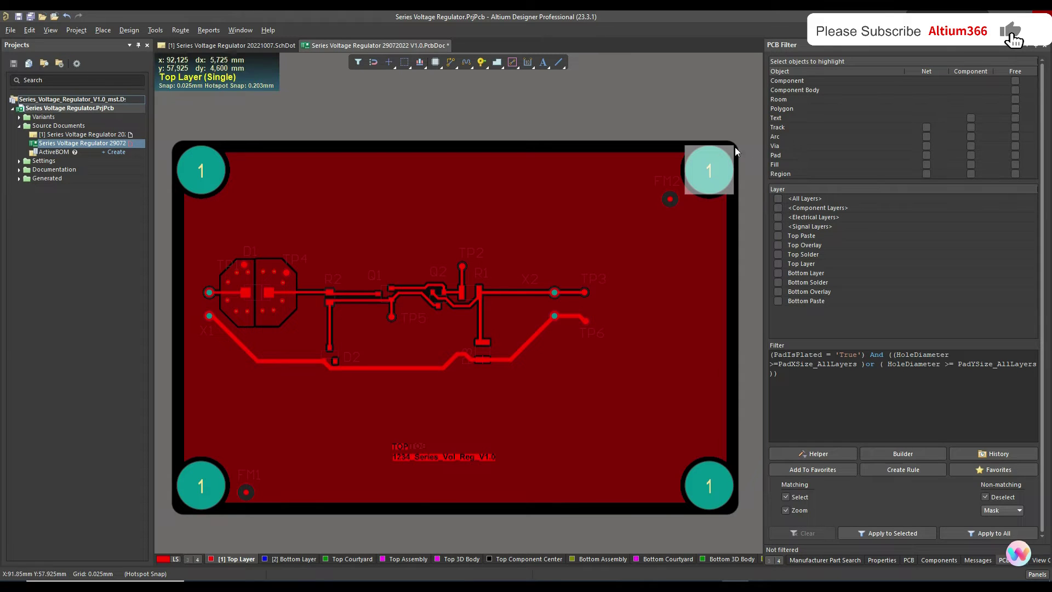
Step: Compare the hole size, layer sizes and plating of the upper-right mounting pad with those of the upper X1 pad
{"action": "left_click", "coordinate": [714, 159]}
{"action": "double_click", "coordinate": [714, 159]}
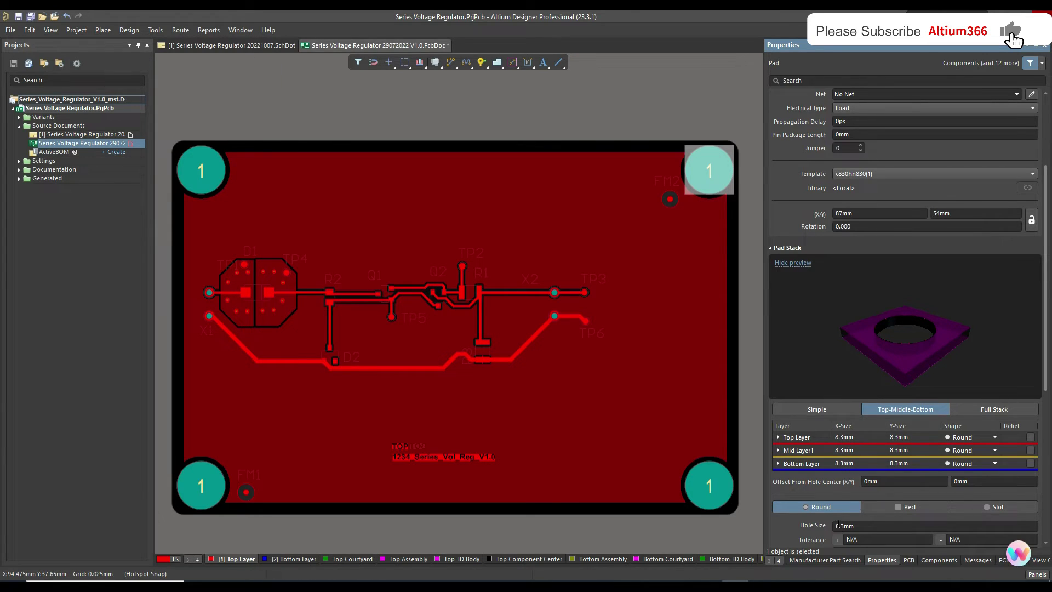
{"action": "left_click", "coordinate": [208, 292]}
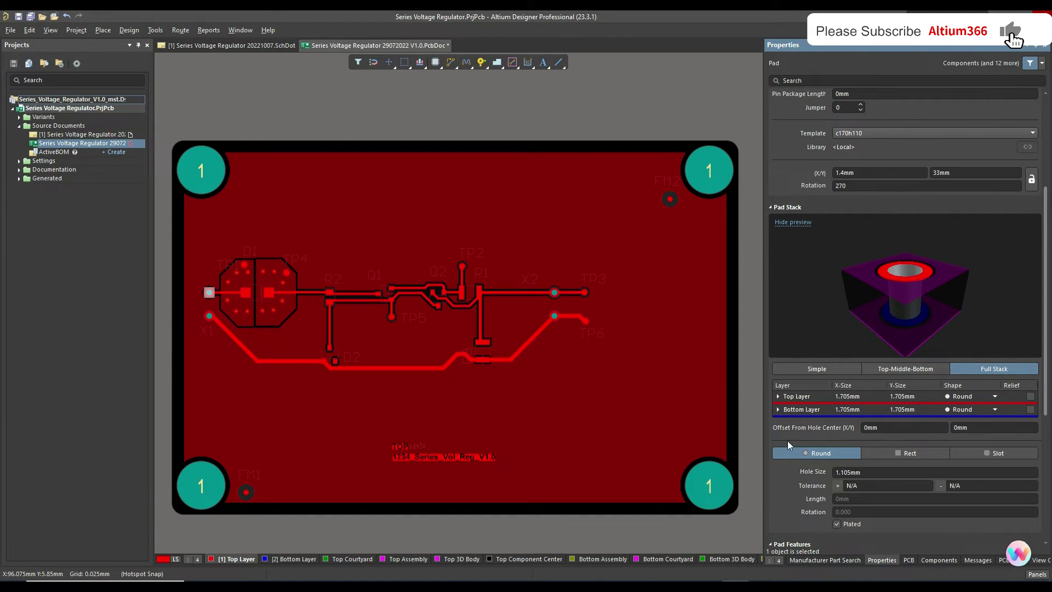
Step: Return to the filter query, apply it to all objects and view the matching pad on the whole board
{"action": "left_click", "coordinate": [1004, 560]}
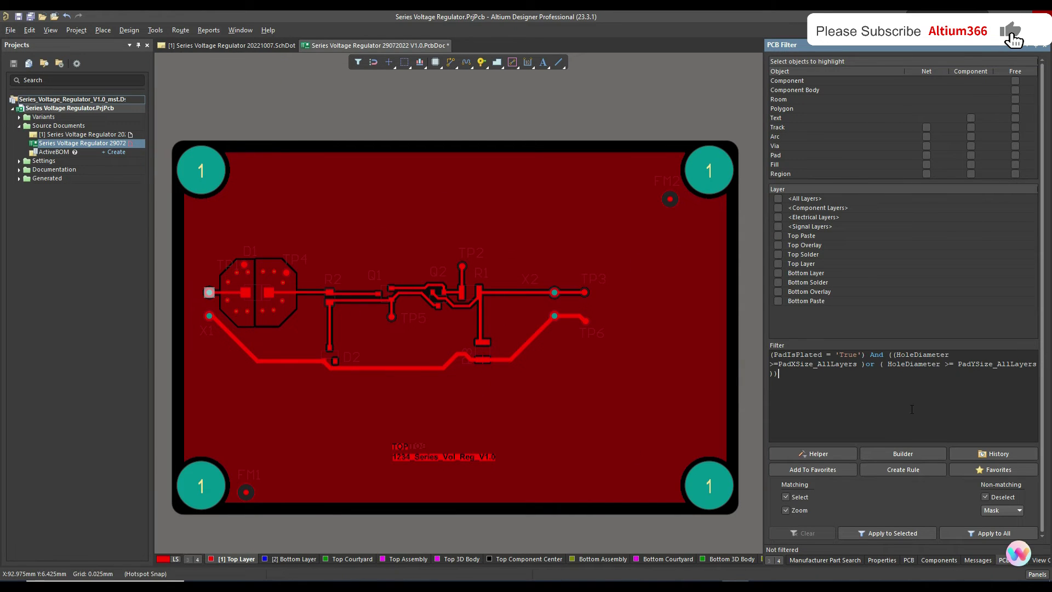
{"action": "left_click", "coordinate": [987, 533]}
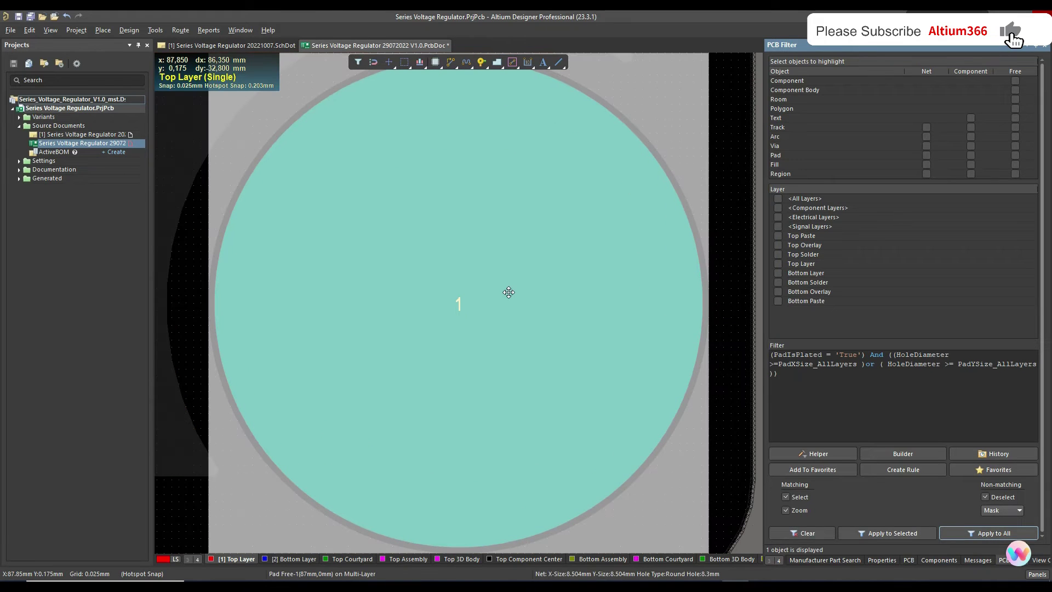
{"action": "scroll", "coordinate": [559, 266], "scroll_direction": "down", "scroll_amount": 8, "text": "ctrl"}
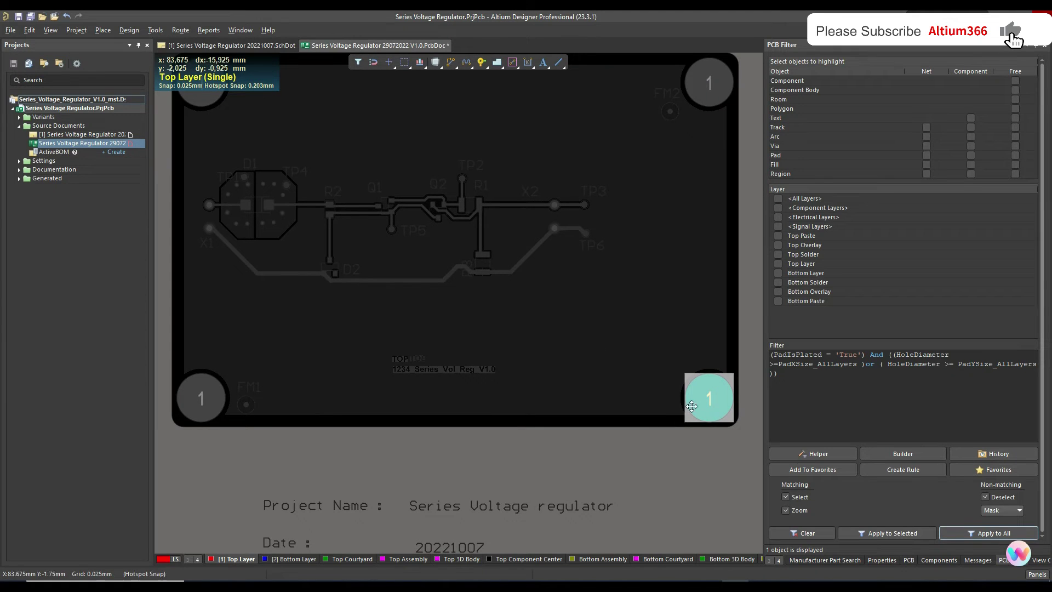
Step: Turn off plating for the lower-right mounting pad and save the board
{"action": "left_click", "coordinate": [719, 403]}
{"action": "left_click", "coordinate": [717, 400]}
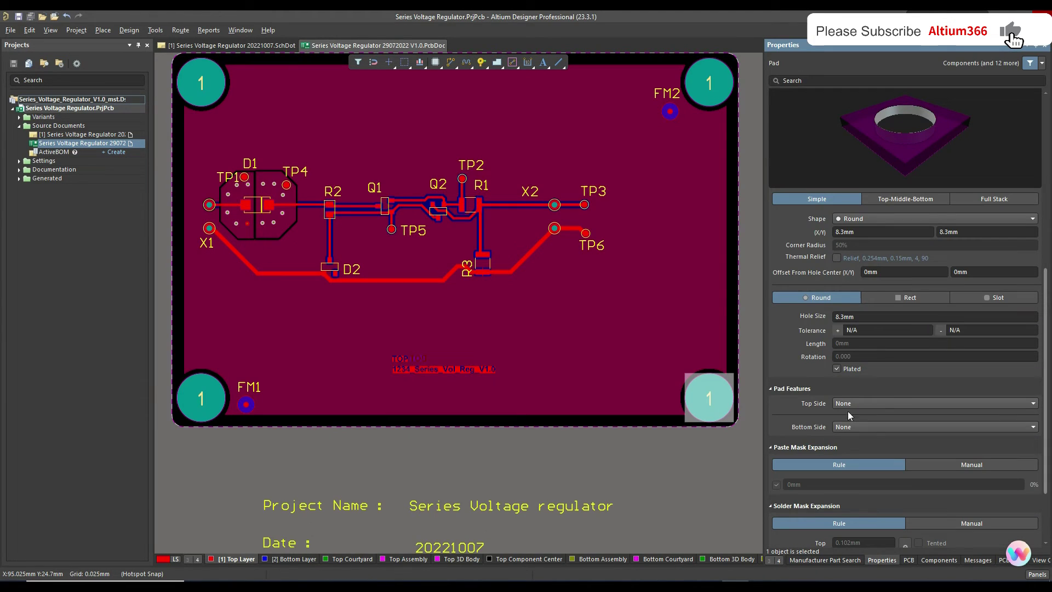
{"action": "left_click", "coordinate": [837, 368]}
{"action": "key", "text": "ctrl+s"}
Step: Select the upper-left and lower-left mounting pads together, turn on plating for both, and save the board
{"action": "left_click", "coordinate": [202, 100]}
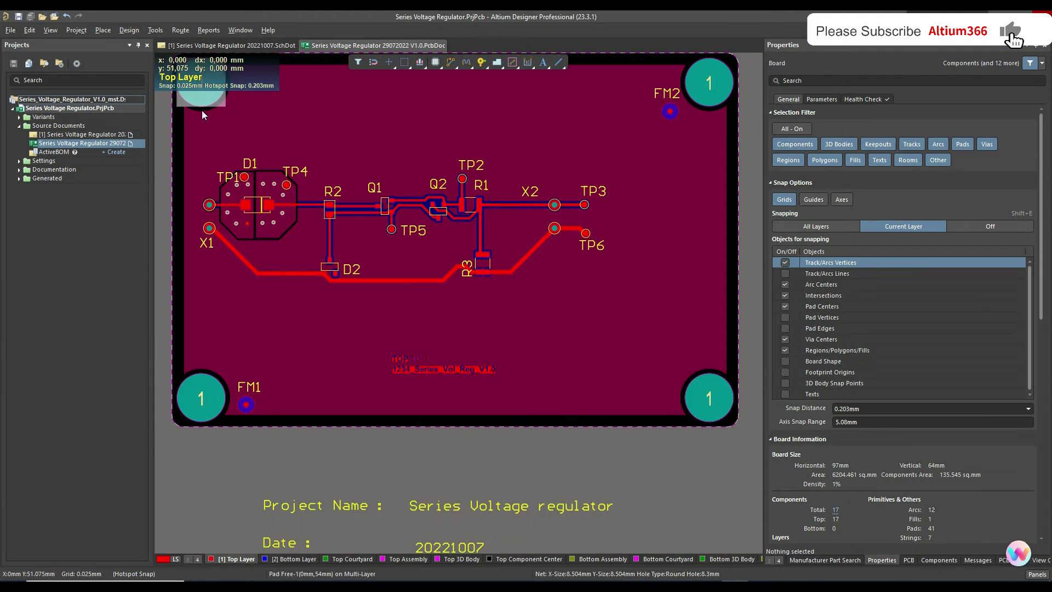
{"action": "left_click", "coordinate": [203, 387]}
{"action": "left_click", "coordinate": [201, 93]}
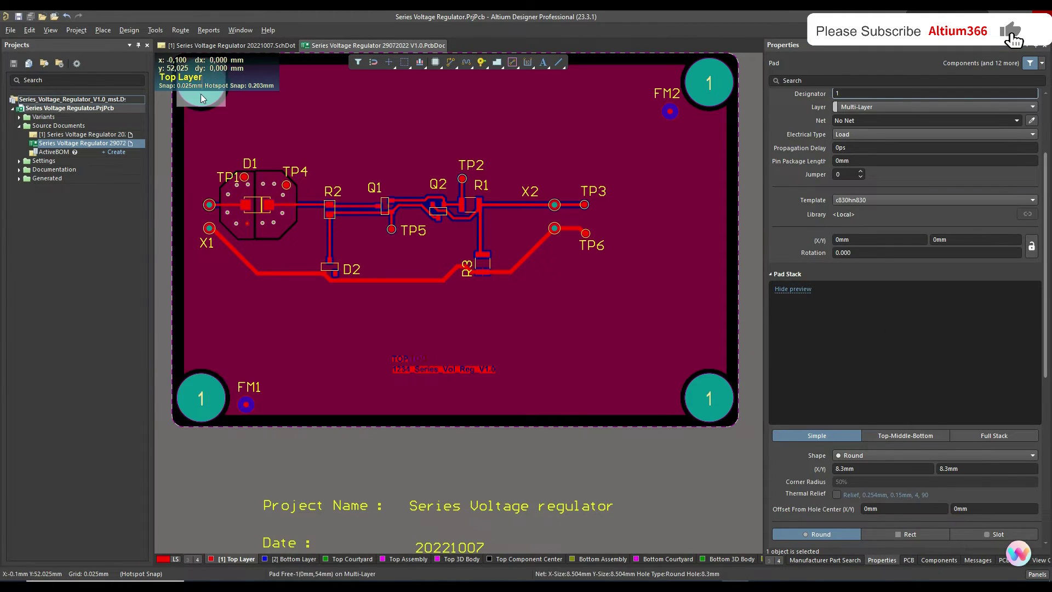
{"action": "left_click", "coordinate": [204, 390], "text": "shift"}
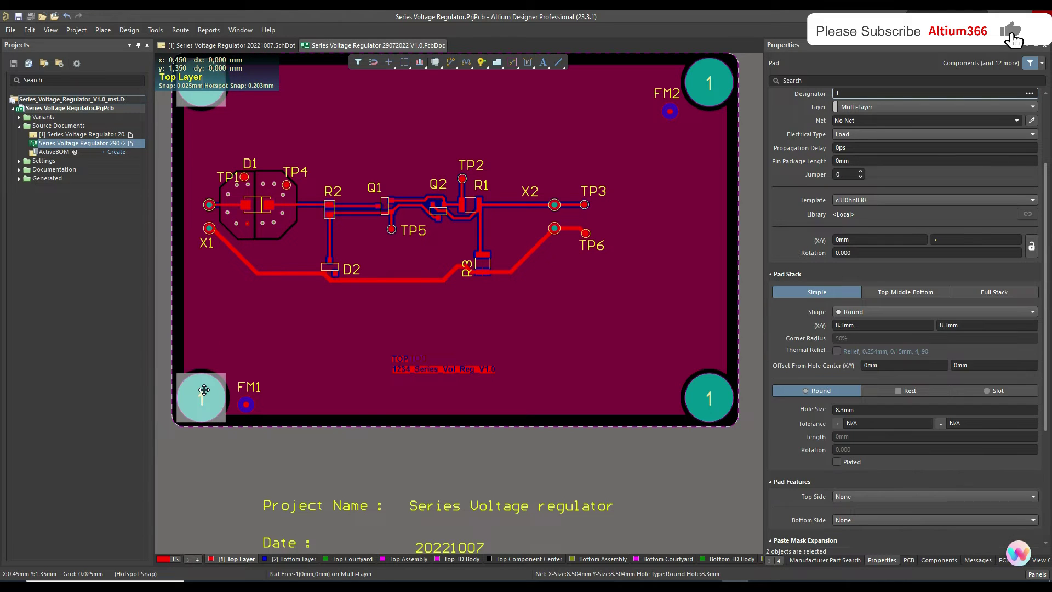
{"action": "scroll", "coordinate": [866, 432], "scroll_direction": "down", "scroll_amount": 5}
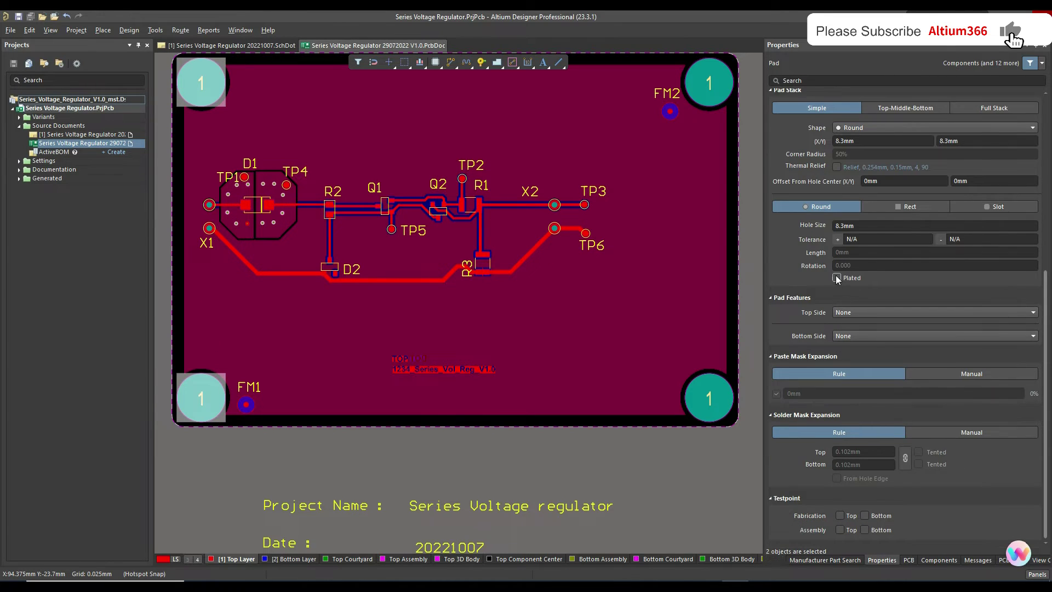
{"action": "left_click", "coordinate": [836, 277]}
{"action": "left_click", "coordinate": [584, 478]}
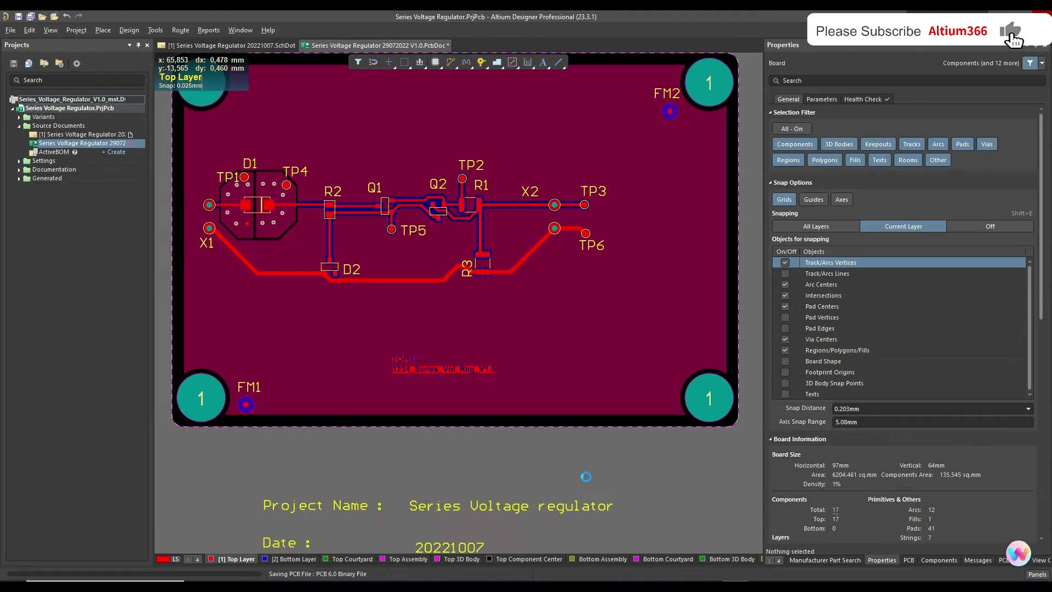
Step: Check the plating and hole size of the lower-left and upper-left mounting pads, and clear the selection
{"action": "left_click", "coordinate": [201, 397]}
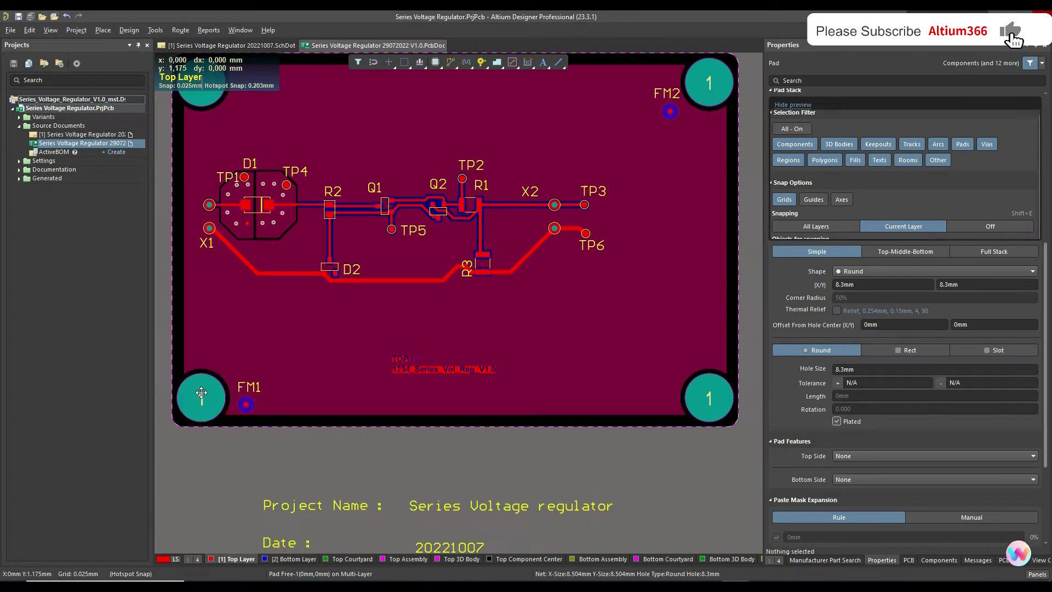
{"action": "scroll", "coordinate": [872, 468], "scroll_direction": "down", "scroll_amount": 2}
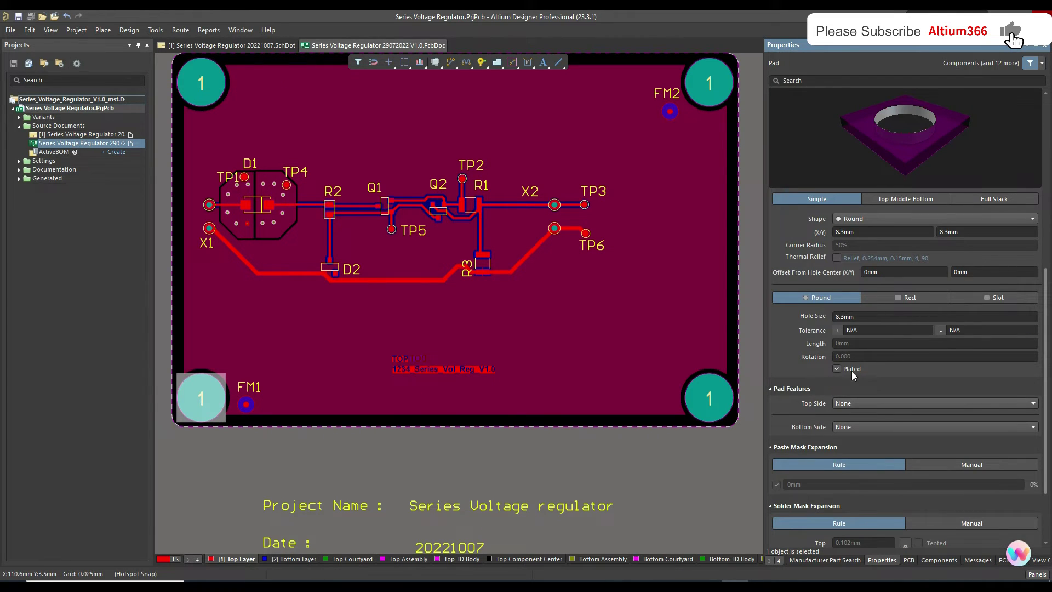
{"action": "left_click", "coordinate": [204, 106]}
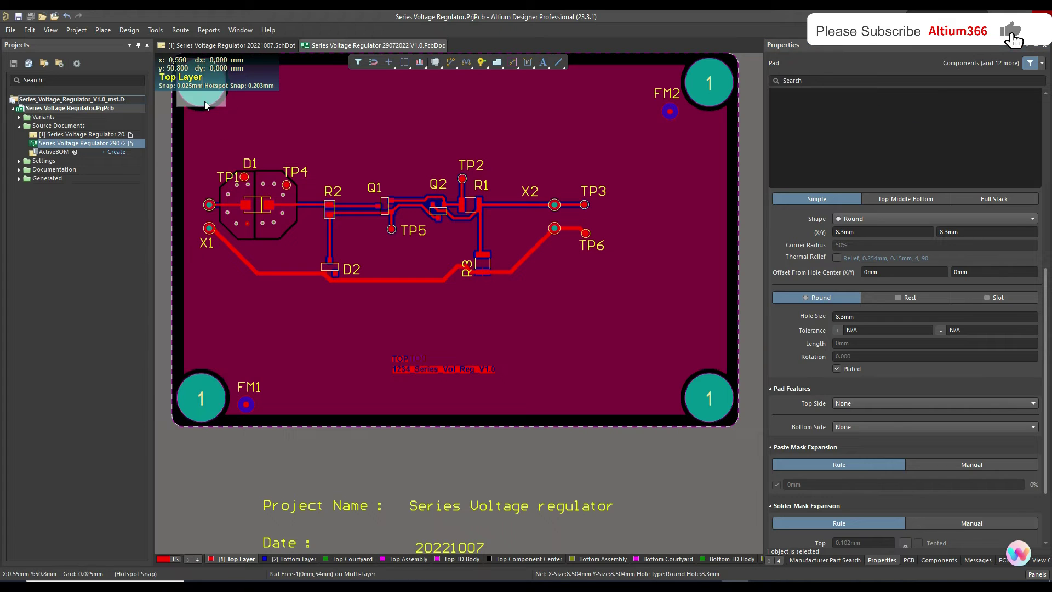
{"action": "scroll", "coordinate": [859, 383], "scroll_direction": "up", "scroll_amount": 9}
{"action": "scroll", "coordinate": [891, 448], "scroll_direction": "down", "scroll_amount": 10}
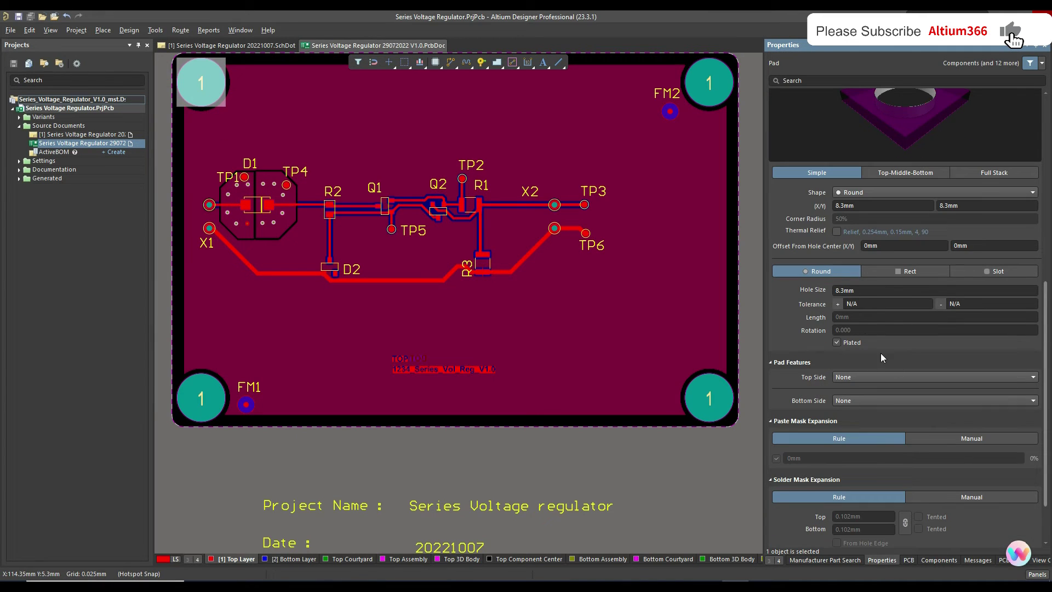
{"action": "left_click", "coordinate": [669, 501]}
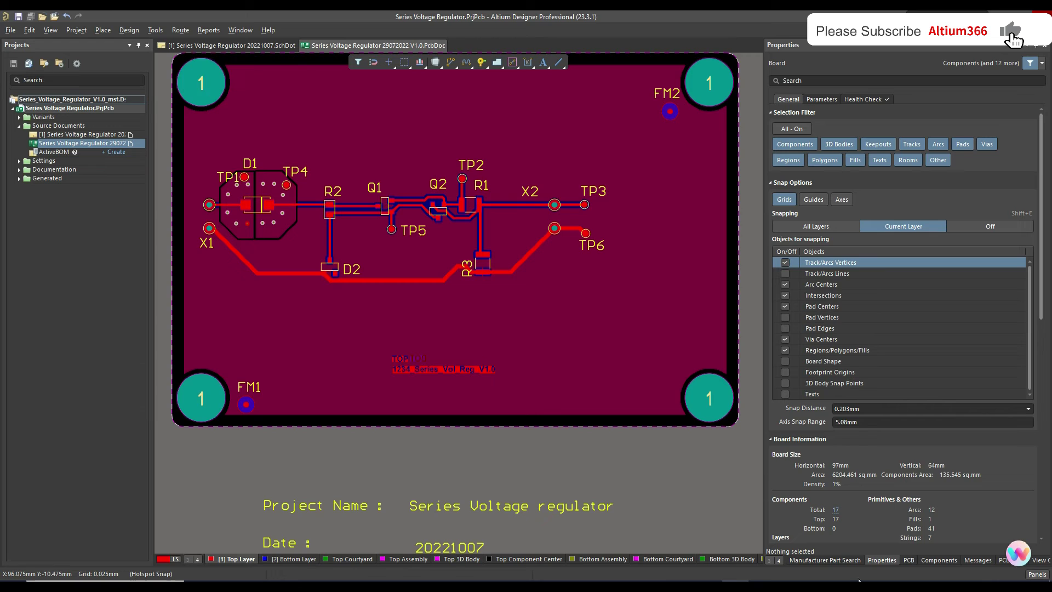
Step: Enable zooming to matching objects, reapply the filter query to all objects, and view the matching pads
{"action": "left_click", "coordinate": [1003, 559]}
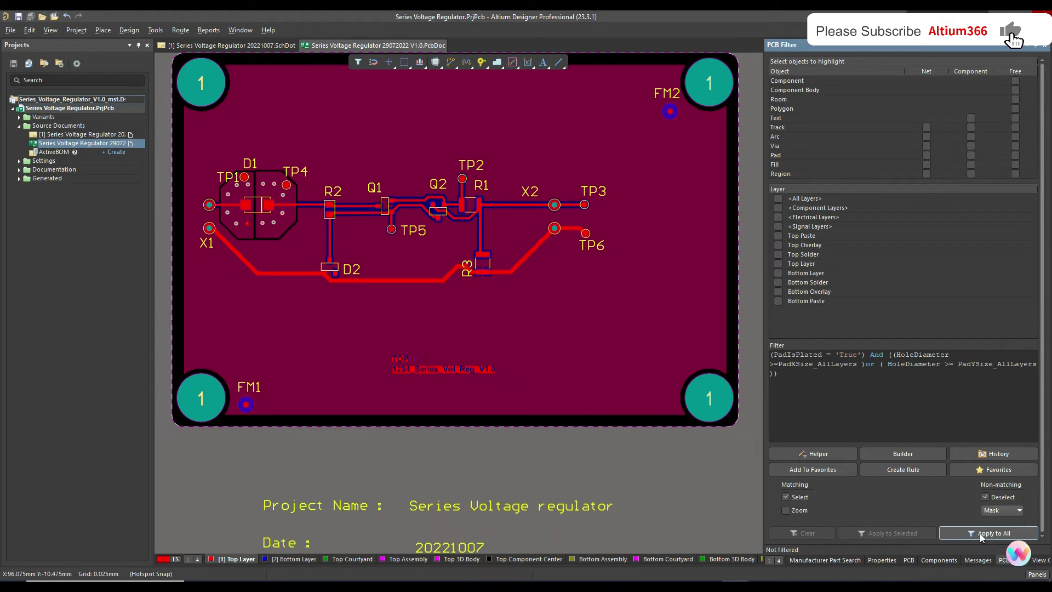
{"action": "left_click", "coordinate": [785, 510]}
{"action": "left_click", "coordinate": [987, 534]}
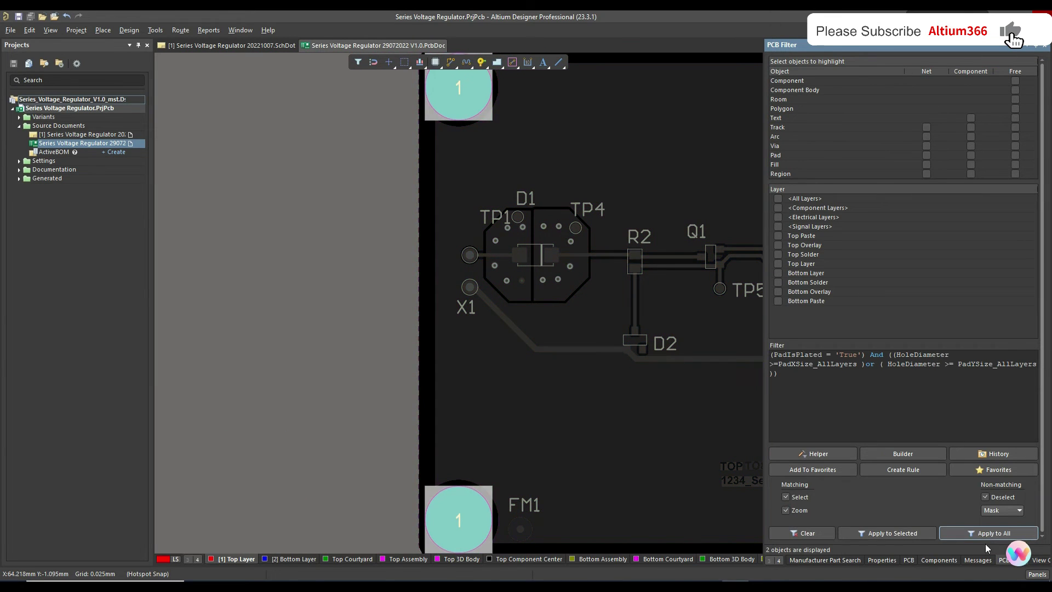
{"action": "scroll", "coordinate": [437, 295], "scroll_direction": "down", "scroll_amount": 4, "text": "ctrl"}
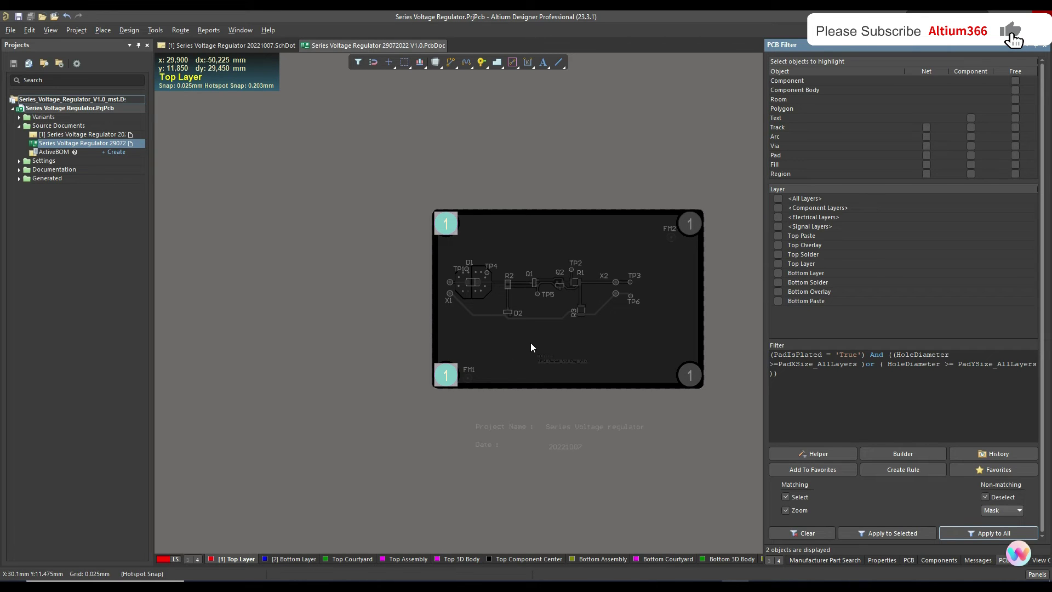
Step: Check the plating and hole size of the upper-right and lower-right mounting pads, and clear the selection
{"action": "left_click", "coordinate": [690, 224]}
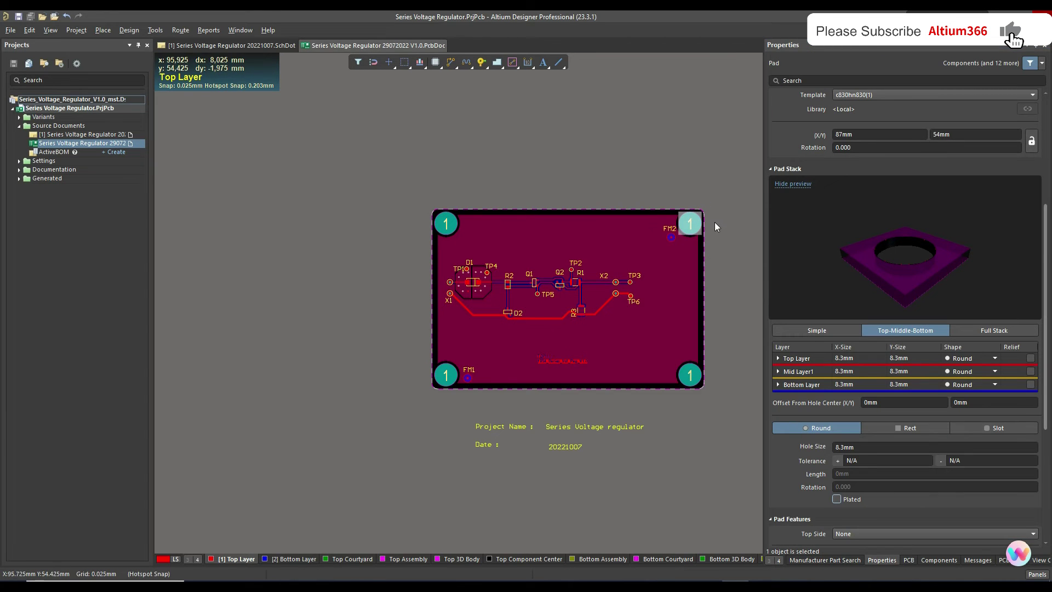
{"action": "scroll", "coordinate": [834, 249], "scroll_direction": "down", "scroll_amount": 2}
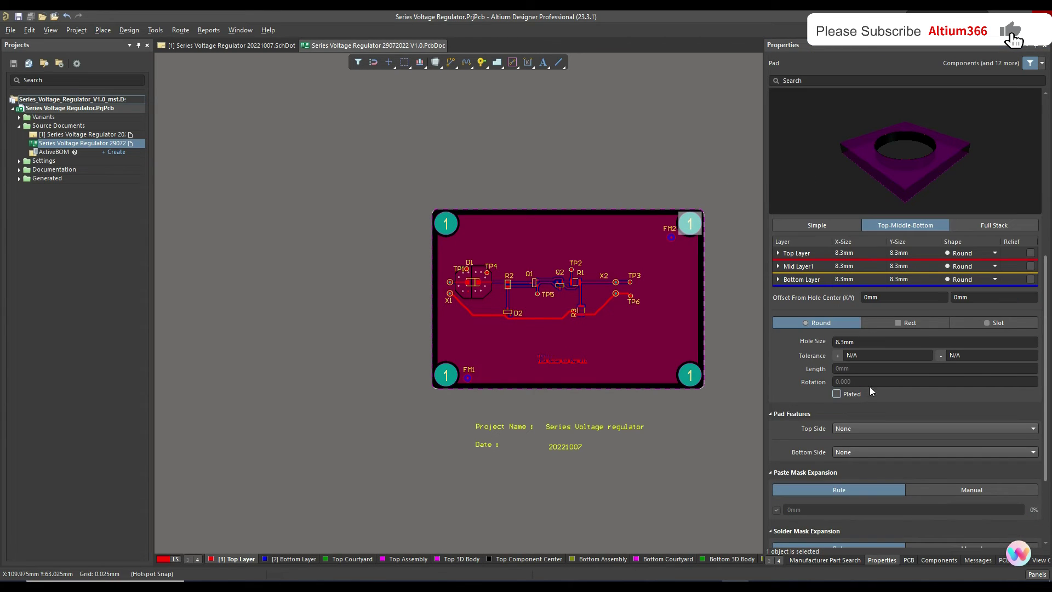
{"action": "left_click", "coordinate": [697, 377]}
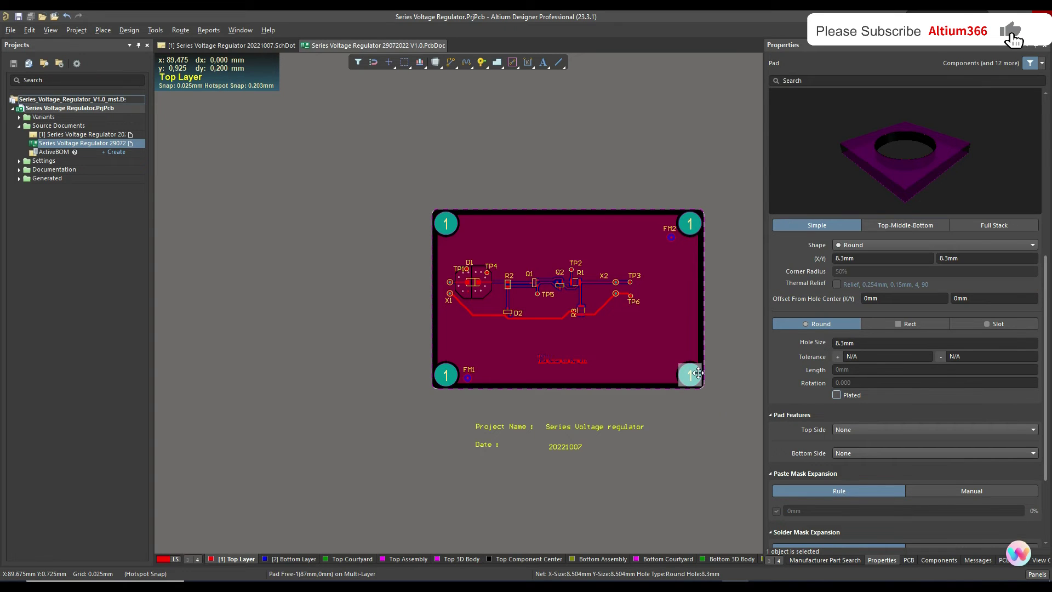
{"action": "left_click", "coordinate": [725, 454]}
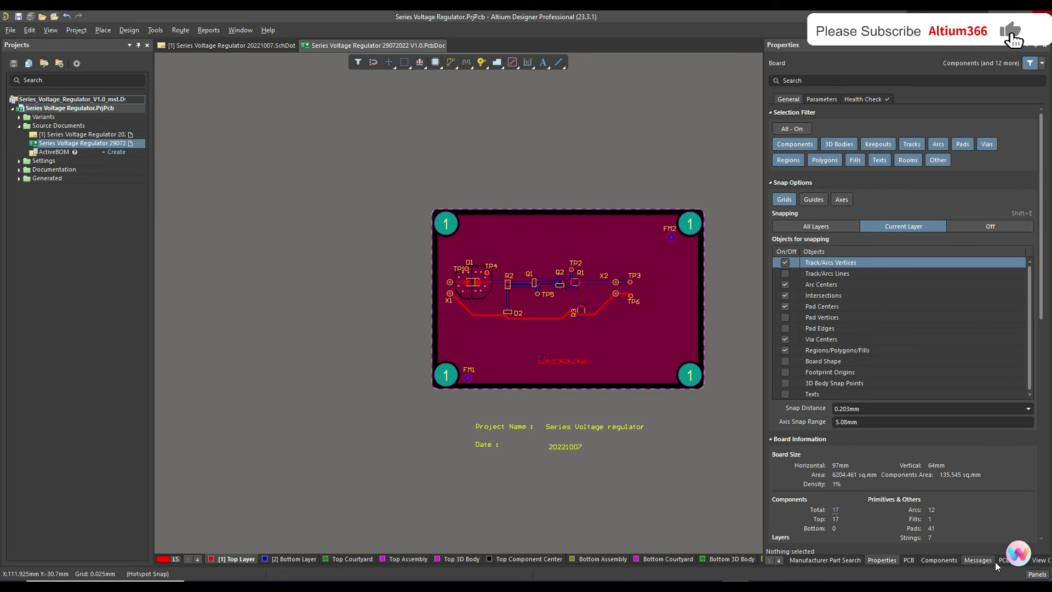
Step: Reapply the pad-size filter query to all objects and view the matching pads on the whole board
{"action": "left_click", "coordinate": [999, 561]}
{"action": "left_click", "coordinate": [997, 533]}
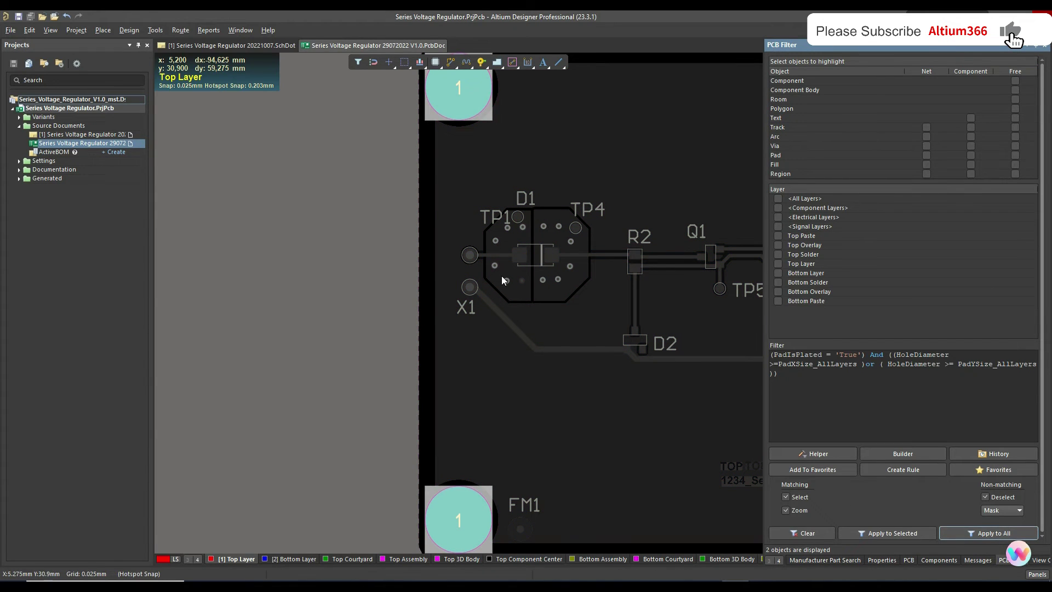
{"action": "left_click", "coordinate": [519, 343]}
{"action": "key", "text": "ctrl+Page_Down"}
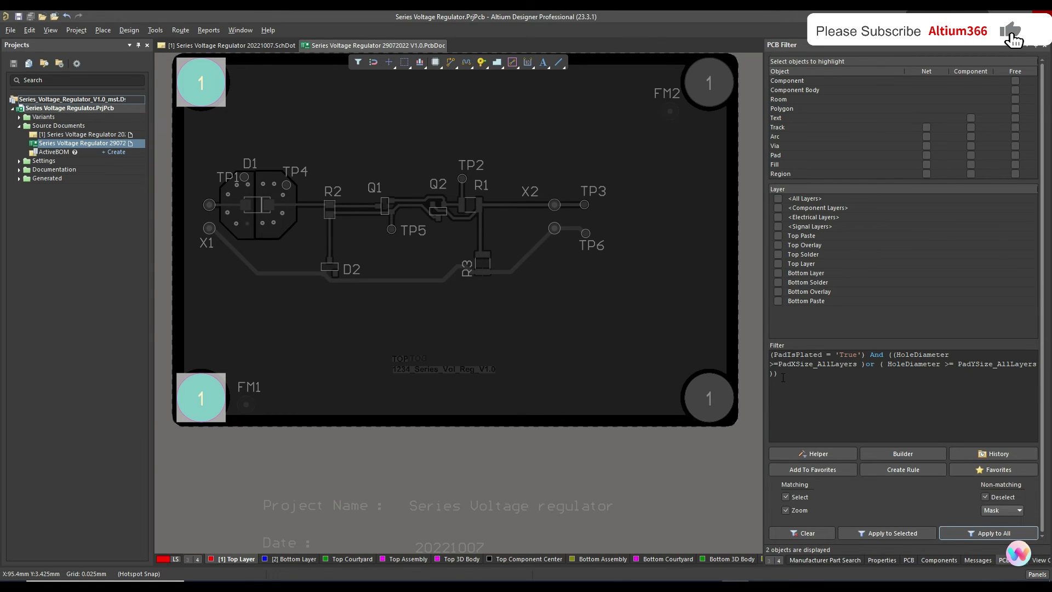
Step: Cut the pad X and Y size comparisons from the filter query after HoleDiameter >=, and check the lower-left mounting pad's hole size
{"action": "left_click_drag", "start_coordinate": [782, 377], "coordinate": [809, 381]}
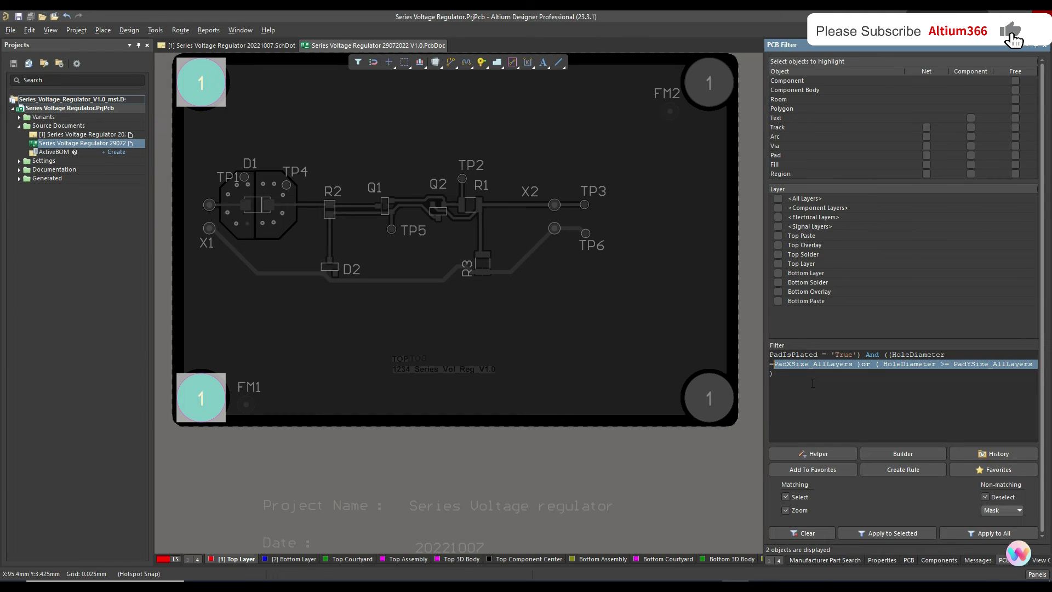
{"action": "key", "text": "Delete"}
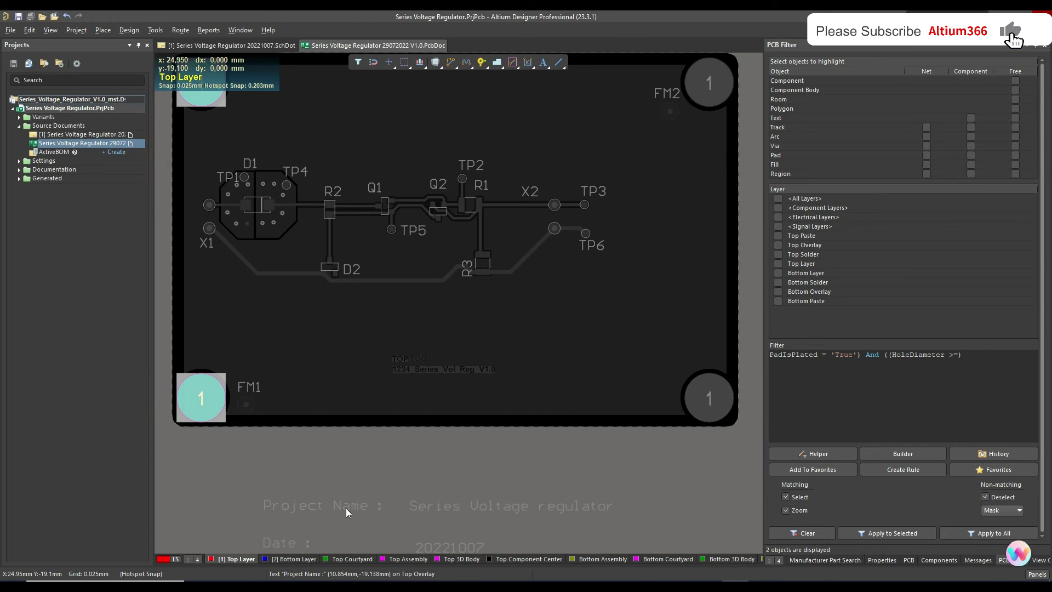
{"action": "double_click", "coordinate": [204, 397]}
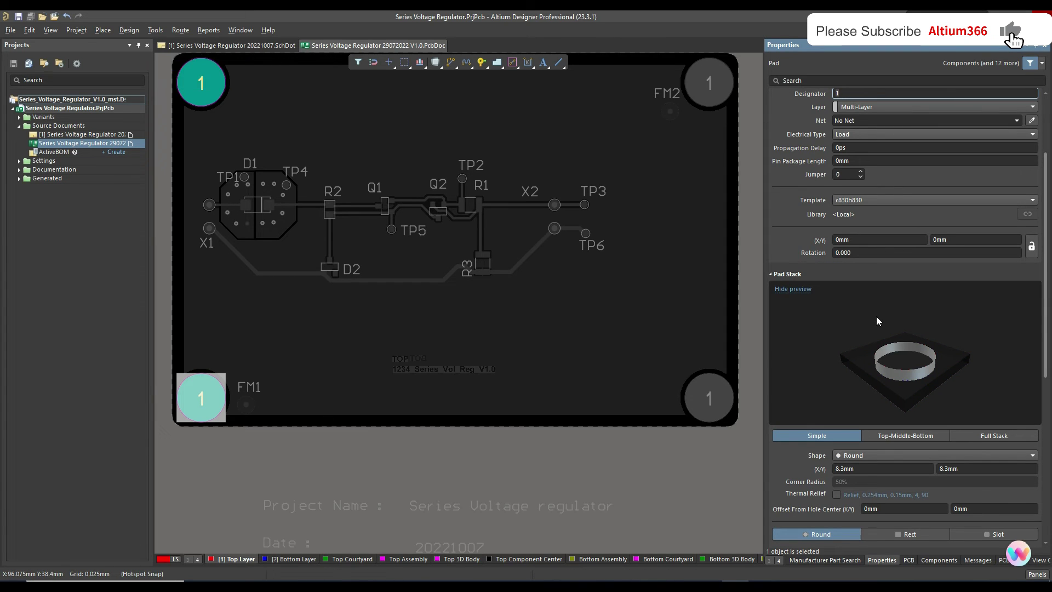
{"action": "scroll", "coordinate": [876, 317], "scroll_direction": "down", "scroll_amount": 5}
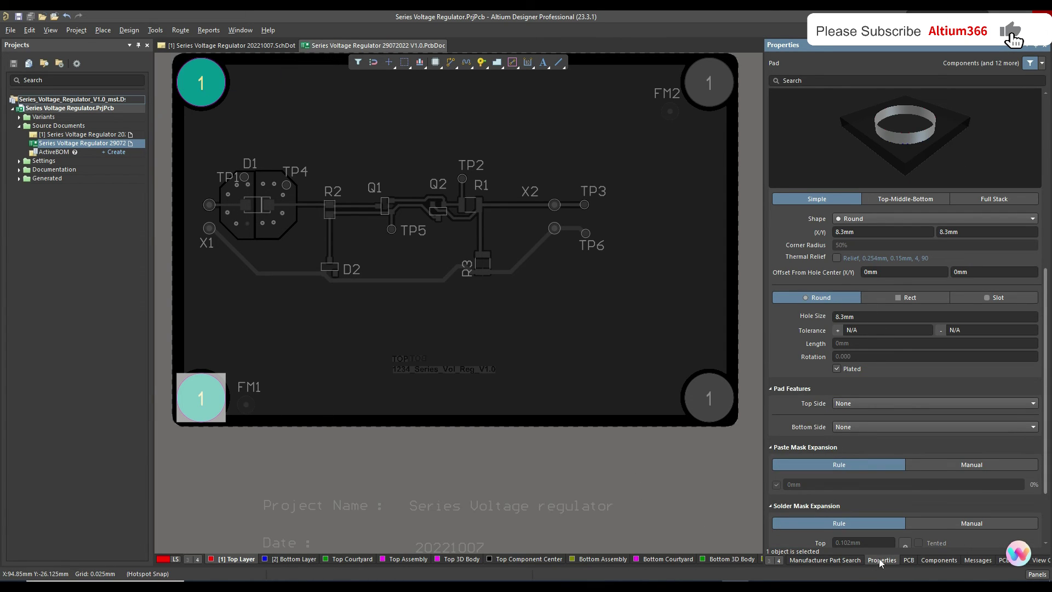
{"action": "left_click", "coordinate": [1003, 560]}
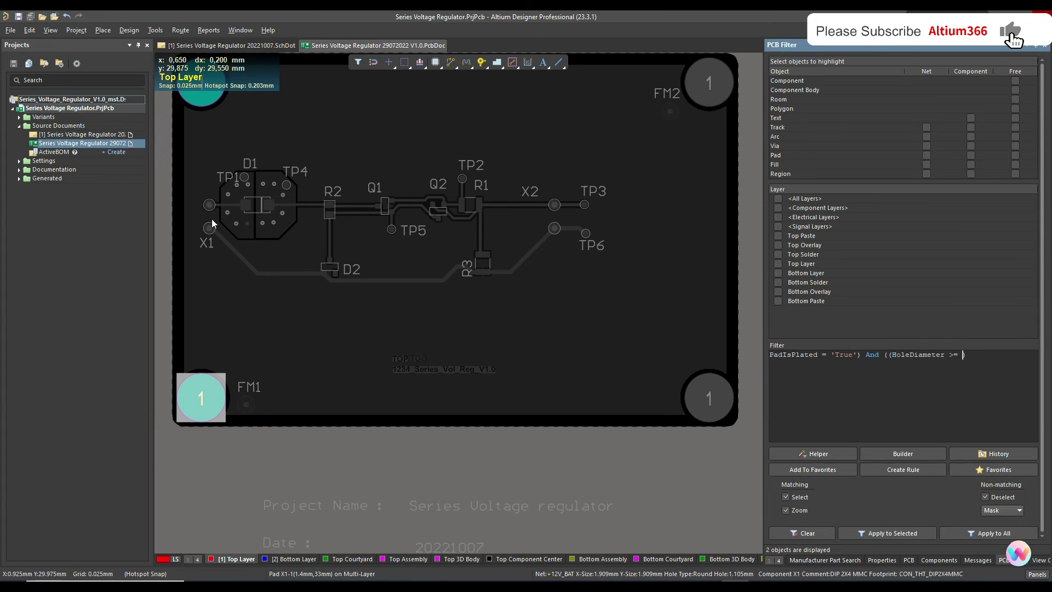
Step: Clear the filter and compare the hole sizes of connector X1's upper pad and the lower-left mounting pad
{"action": "left_click", "coordinate": [231, 275]}
{"action": "key", "text": "shift+c"}
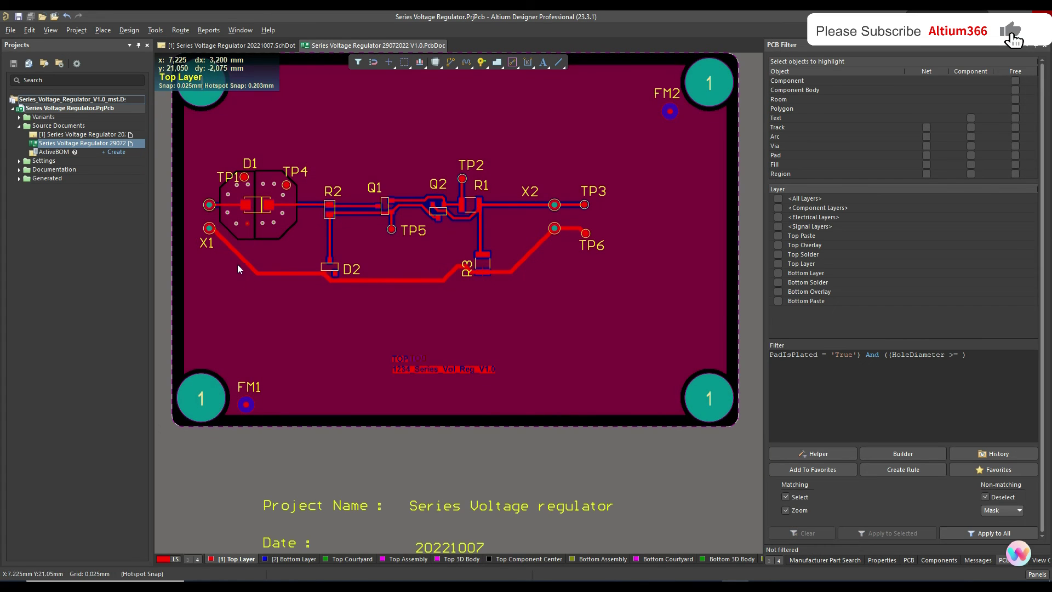
{"action": "double_click", "coordinate": [211, 206]}
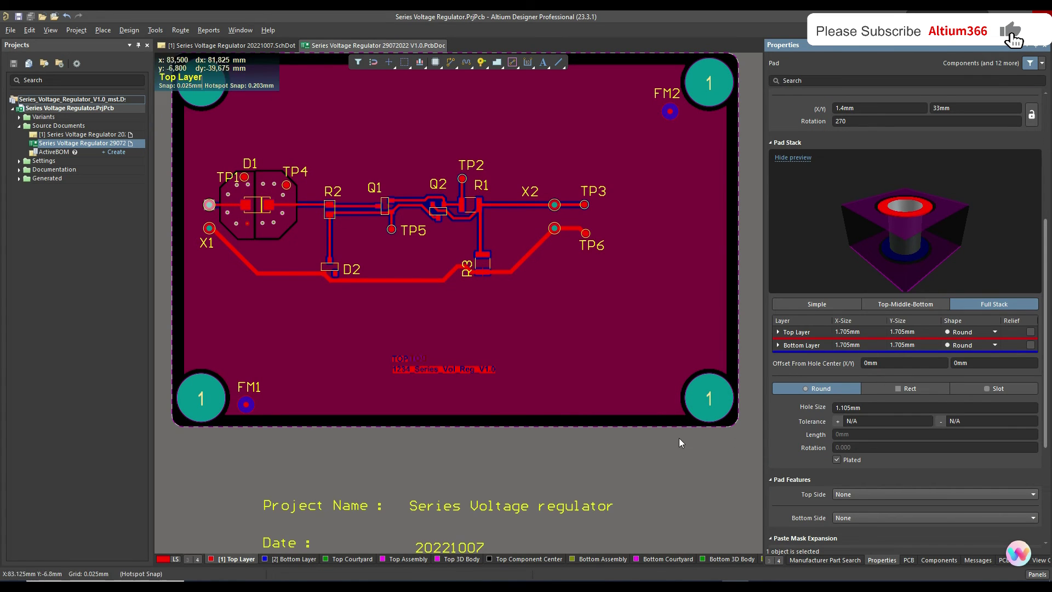
{"action": "left_click", "coordinate": [213, 387]}
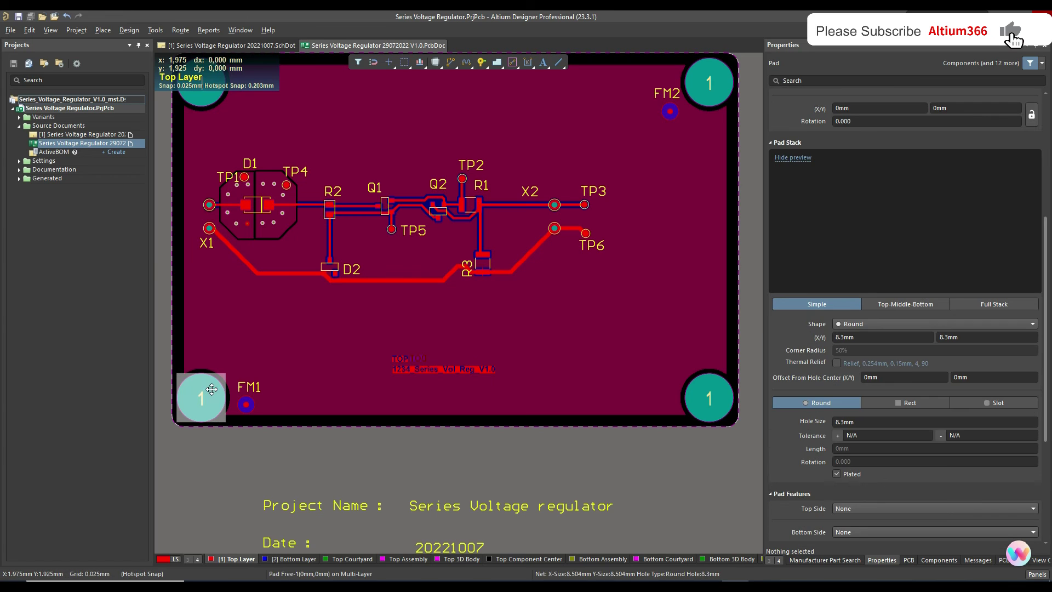
Step: Complete the query's hole condition as HoleDiameter >= 5 and try to apply it to all objects
{"action": "left_click", "coordinate": [1002, 560]}
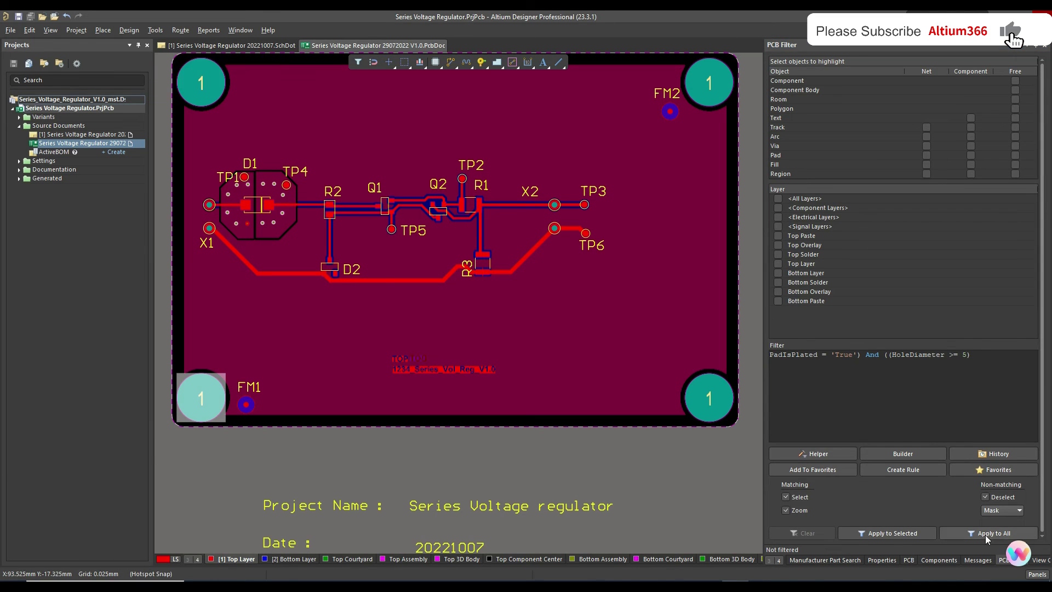
{"action": "left_click", "coordinate": [429, 448]}
{"action": "left_click", "coordinate": [452, 463]}
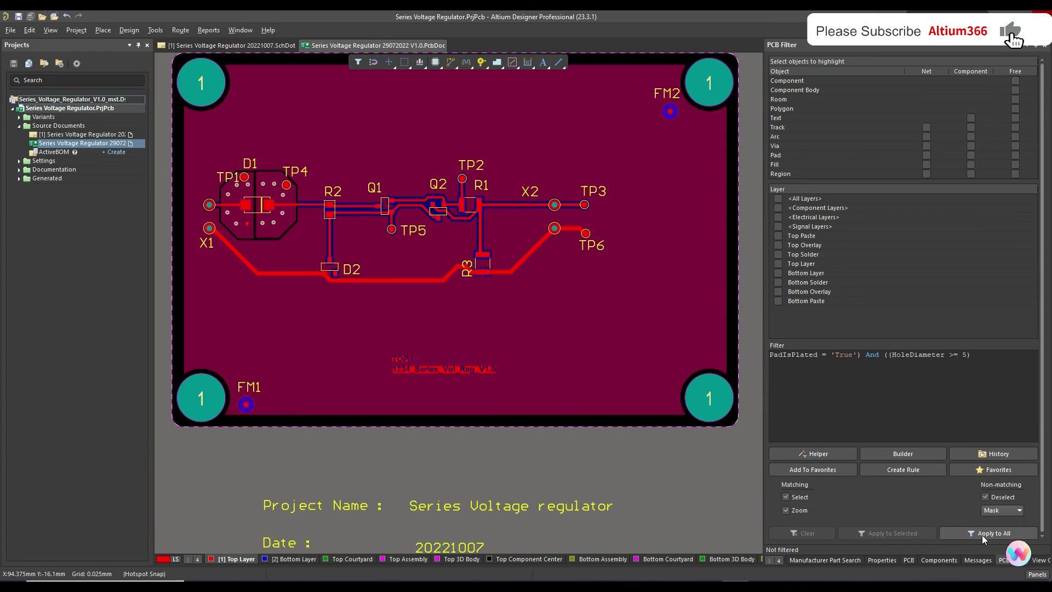
{"action": "left_click", "coordinate": [996, 532]}
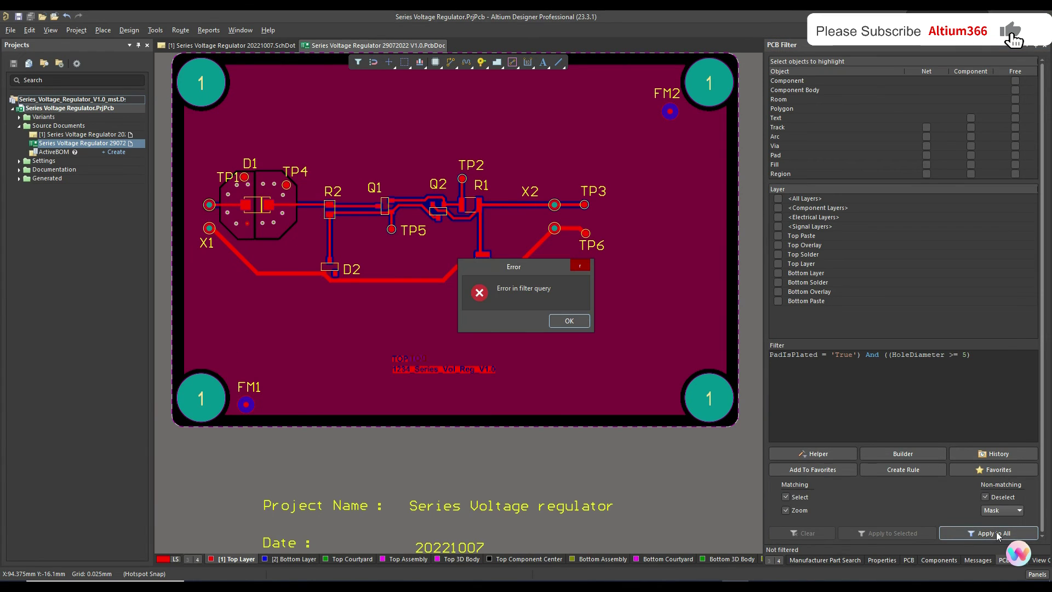
{"action": "left_click", "coordinate": [567, 321]}
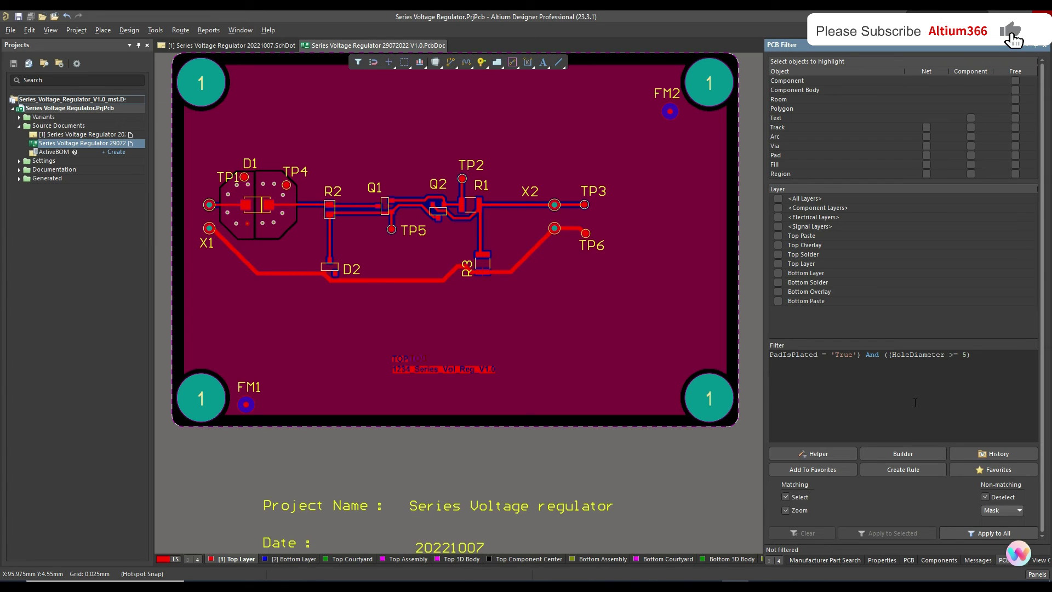
Step: Remove the extra opening parenthesis before HoleDiameter, apply the query to all objects, view the matching pads, and clear the filter
{"action": "key", "text": "BackSpace"}
{"action": "left_click", "coordinate": [1001, 534]}
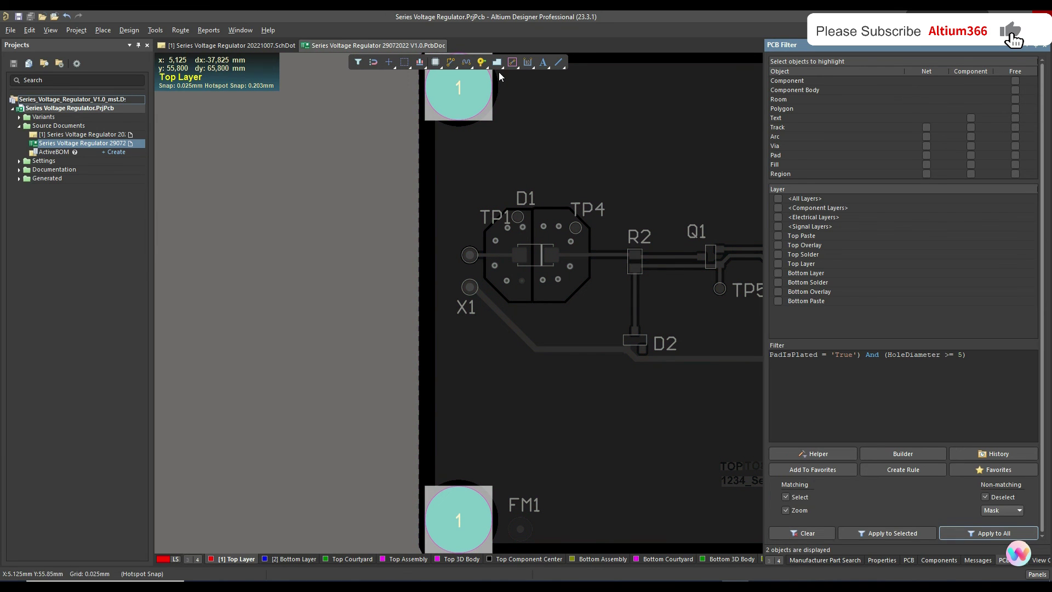
{"action": "scroll", "coordinate": [465, 292], "scroll_direction": "down", "scroll_amount": 3, "text": "ctrl"}
{"action": "right_click_drag", "start_coordinate": [465, 292], "coordinate": [237, 290]}
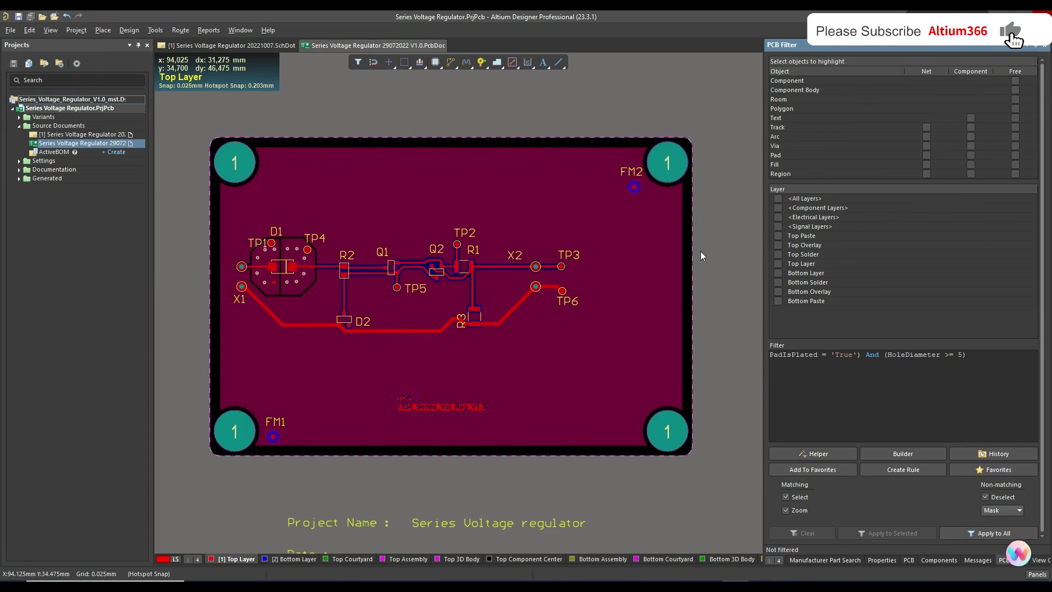
Step: Turn on plating for the upper-right mounting pad
{"action": "left_click", "coordinate": [660, 164]}
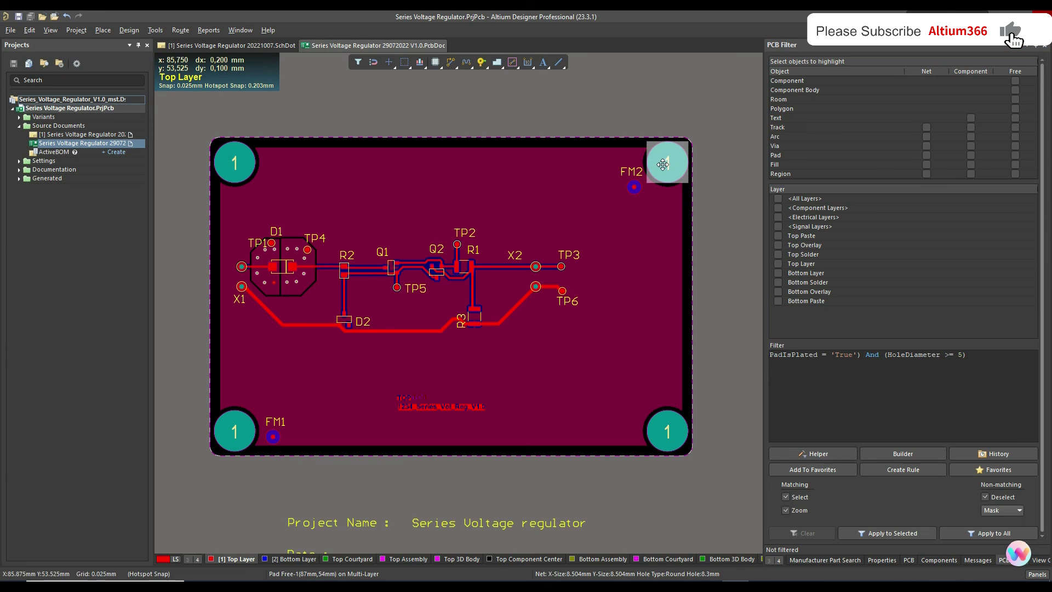
{"action": "left_click", "coordinate": [678, 432], "text": "shift"}
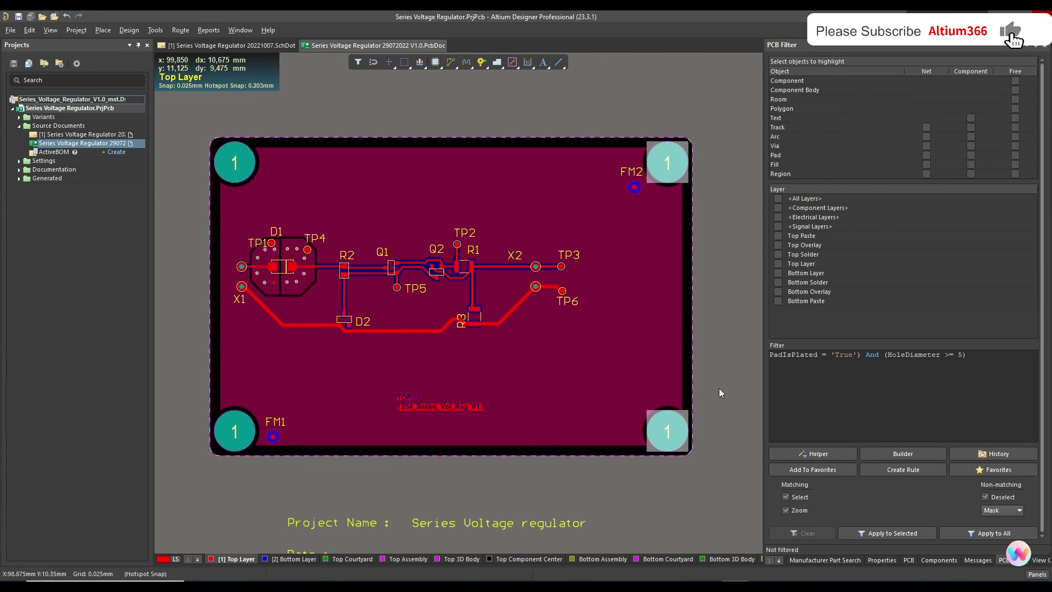
{"action": "left_click", "coordinate": [685, 225]}
{"action": "left_click", "coordinate": [678, 166]}
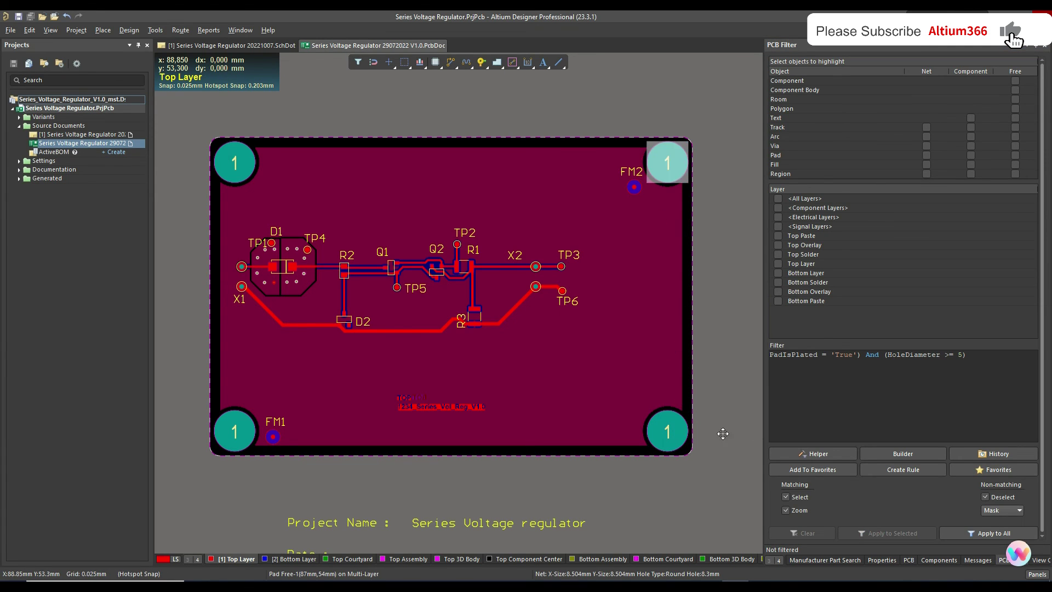
{"action": "key", "text": "F11"}
{"action": "scroll", "coordinate": [833, 395], "scroll_direction": "down", "scroll_amount": 5}
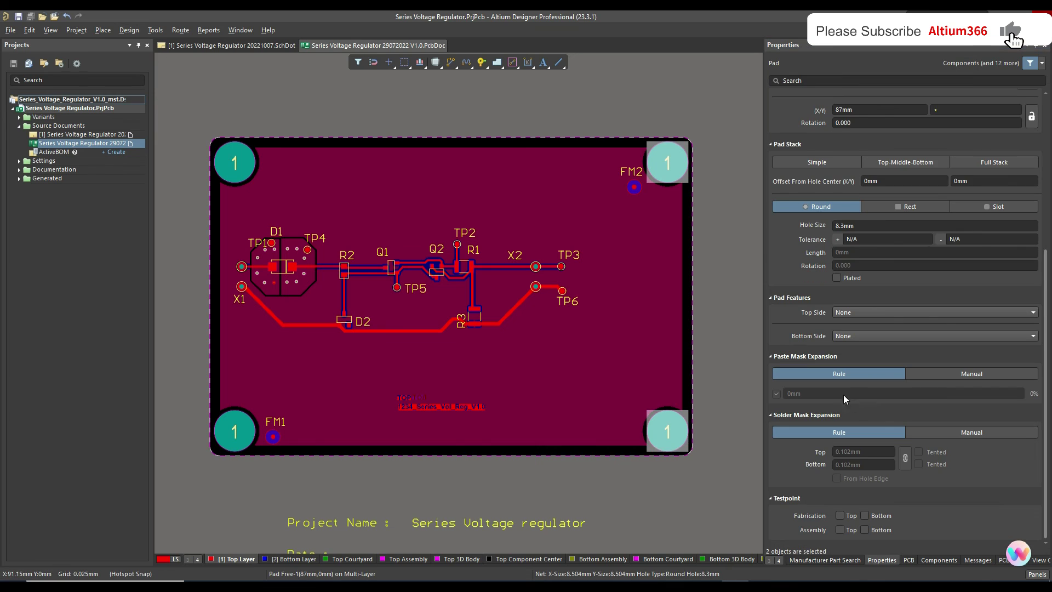
{"action": "left_click", "coordinate": [836, 278]}
Step: Turn on plating for the lower-right mounting pad and clear the selection
{"action": "left_click", "coordinate": [666, 437]}
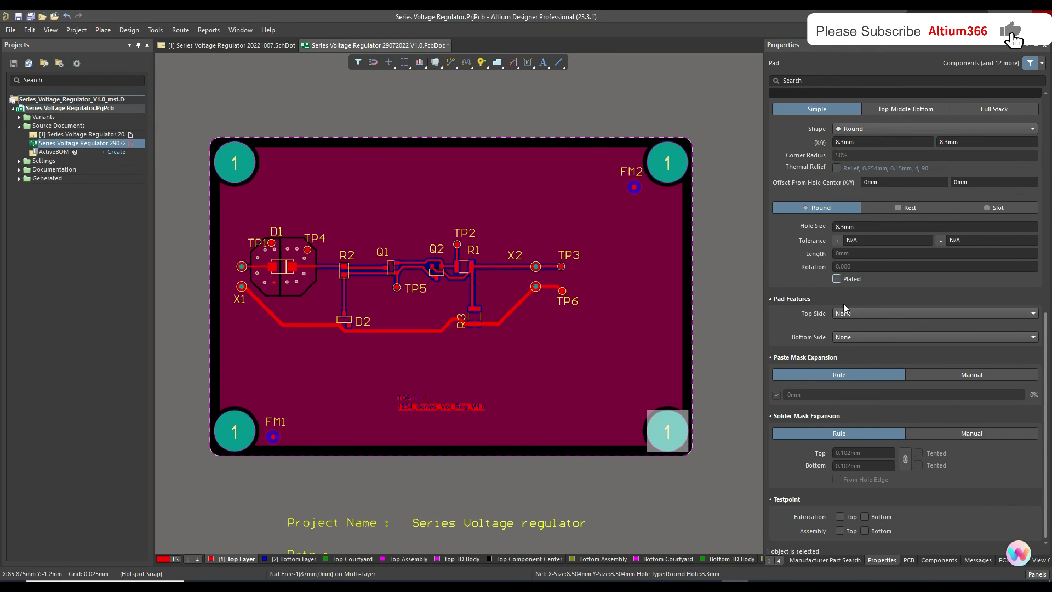
{"action": "left_click", "coordinate": [838, 279]}
{"action": "left_click", "coordinate": [745, 403]}
Step: Reapply the HoleDiameter >= 5 query to all objects, view the matching pads, and deselect them
{"action": "key", "text": "ctrl+Page_Down"}
{"action": "left_click", "coordinate": [1001, 559]}
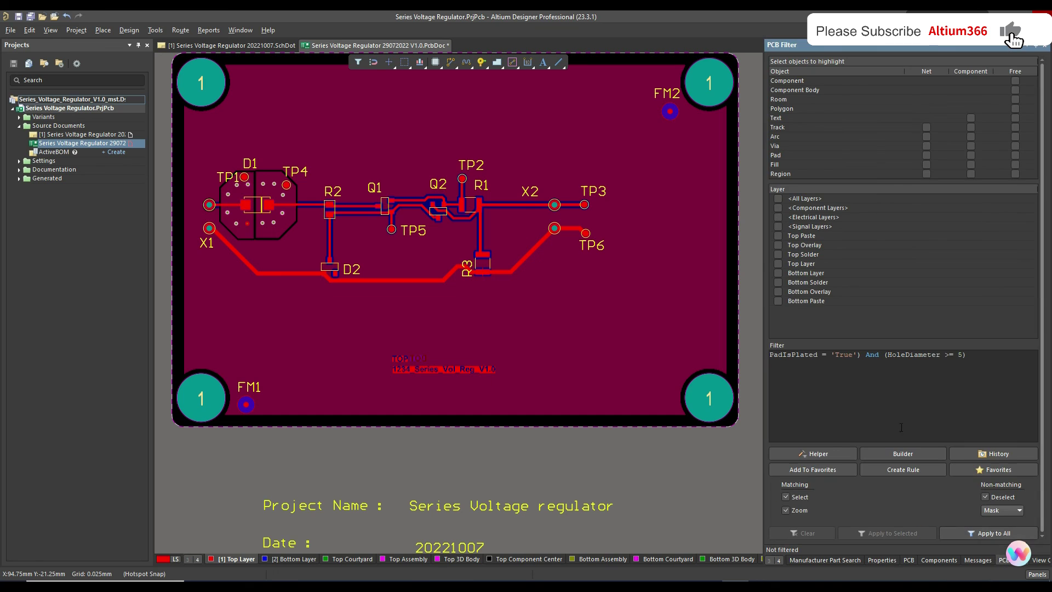
{"action": "left_click", "coordinate": [996, 532]}
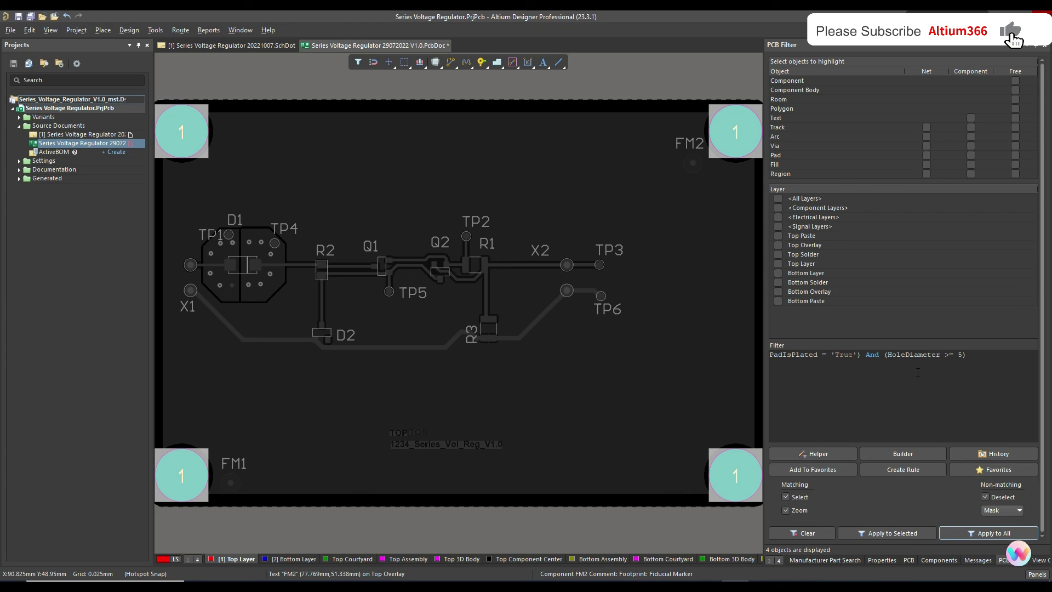
{"action": "left_click", "coordinate": [521, 195]}
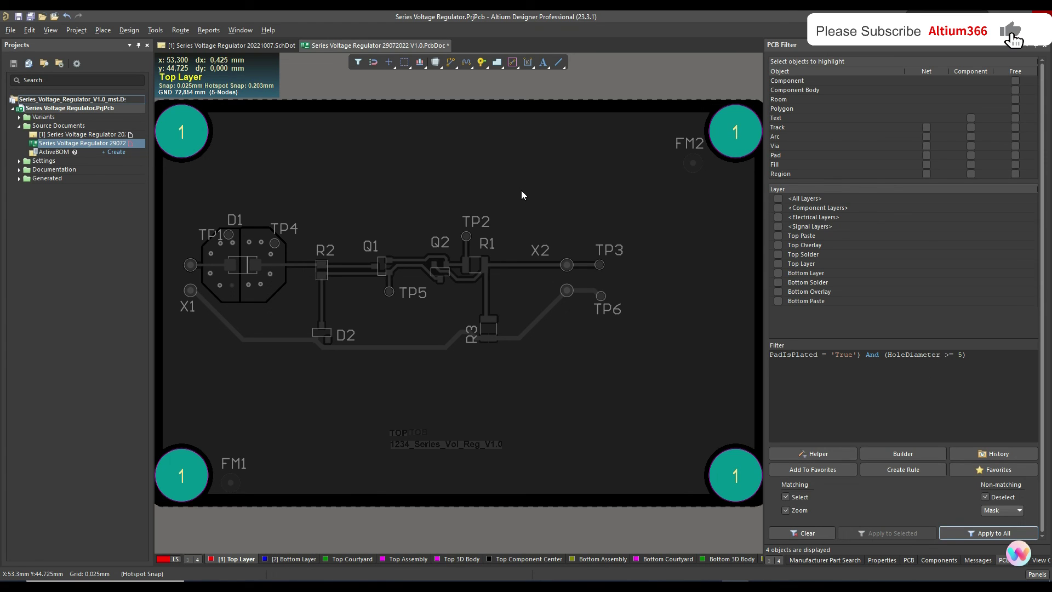